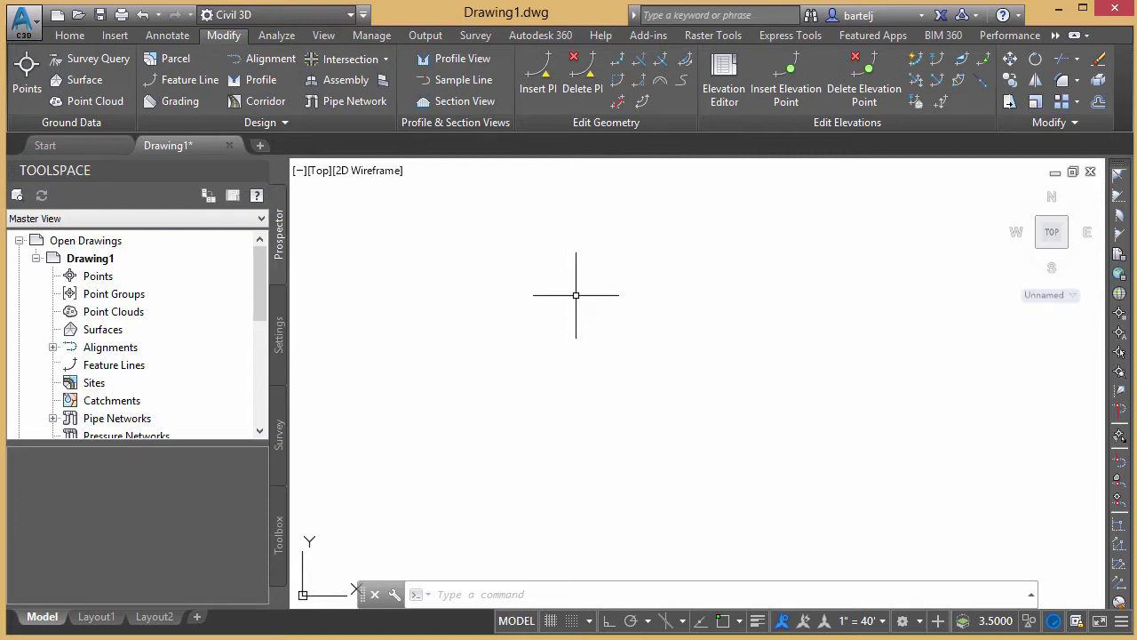
- Turn on maintaining a log file in the program options for opening and saving
text(OPtio)
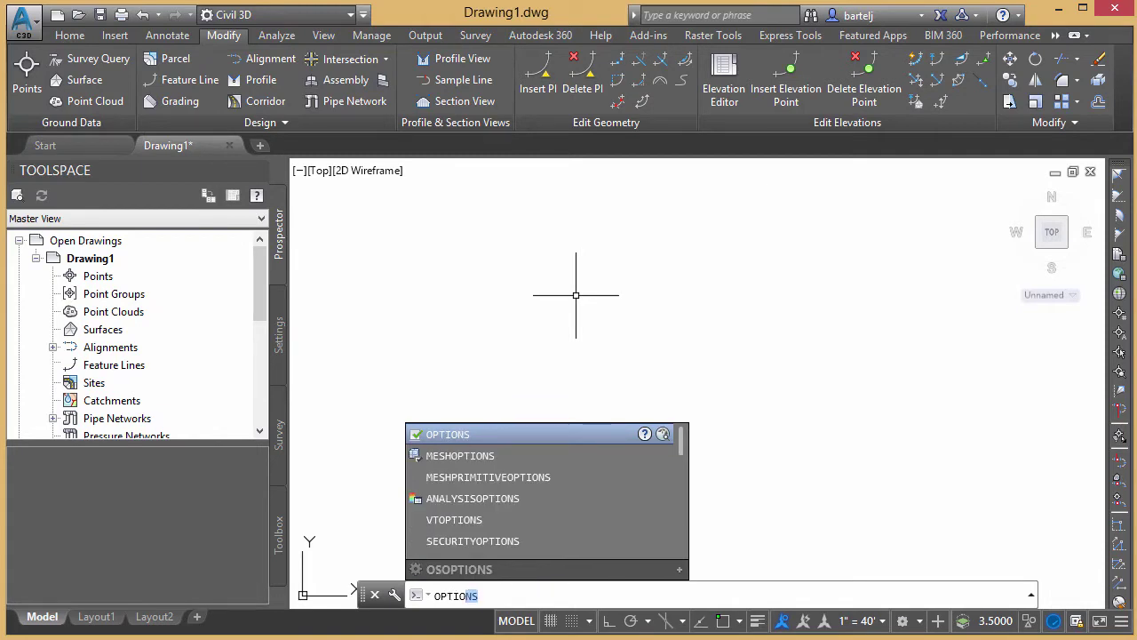
key(Return)
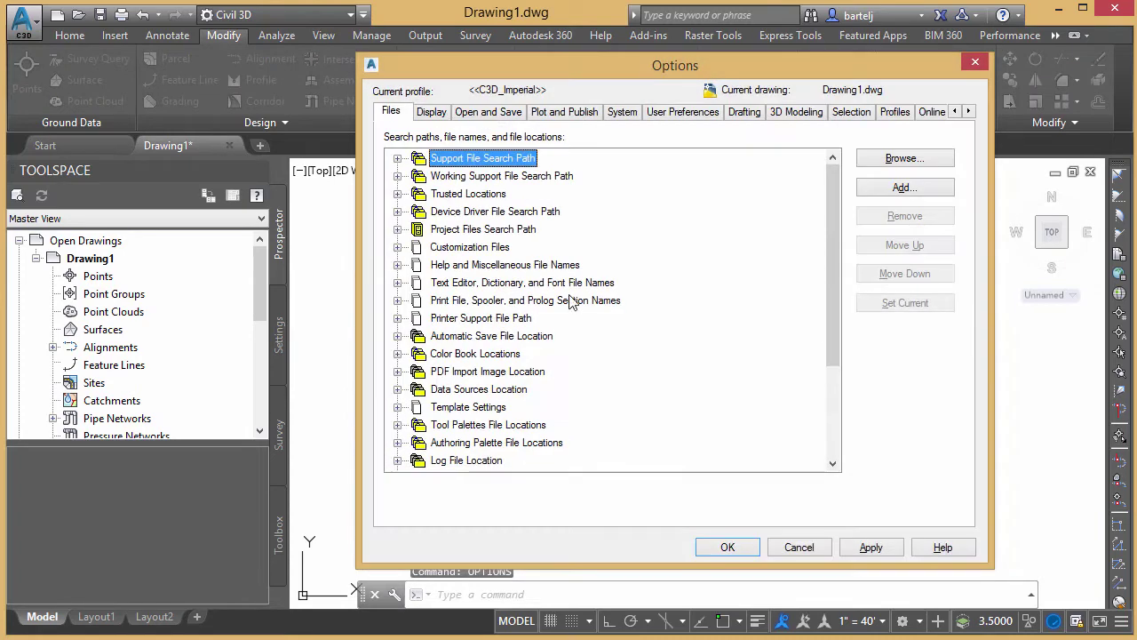
click(500, 113)
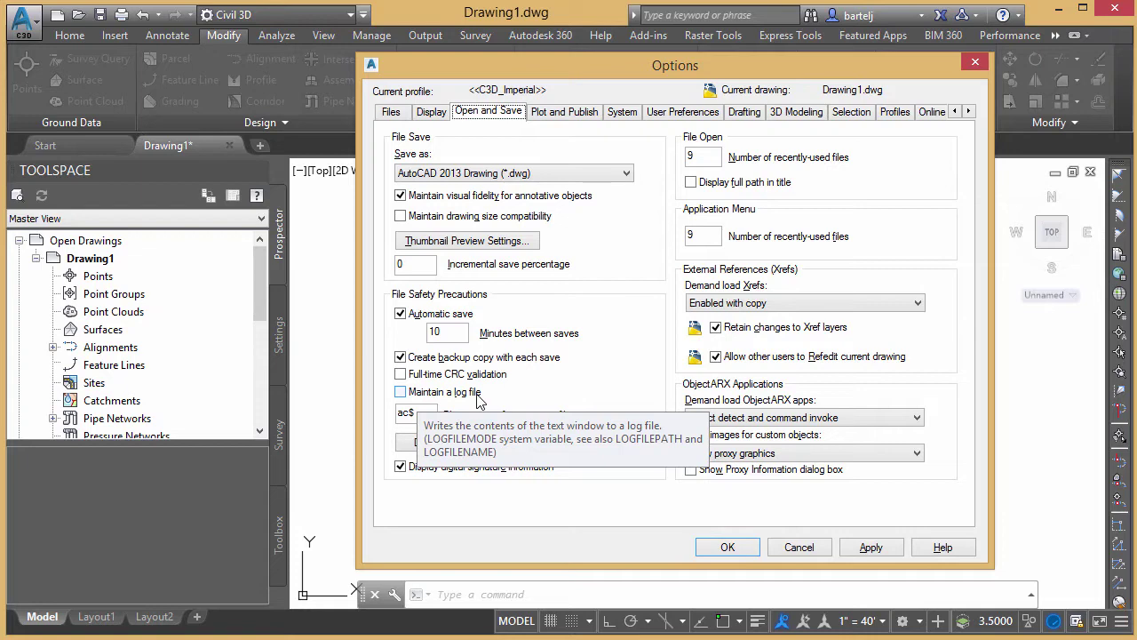
click(401, 393)
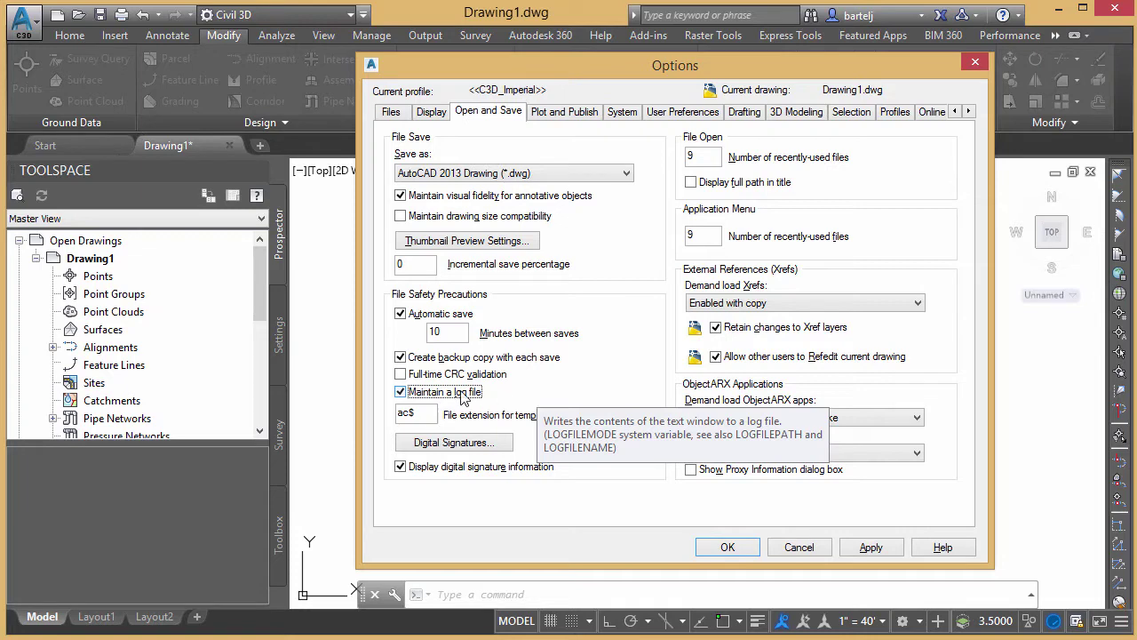
- Set the log file location to the Tuesday folder on the Desktop and accept the options
click(400, 116)
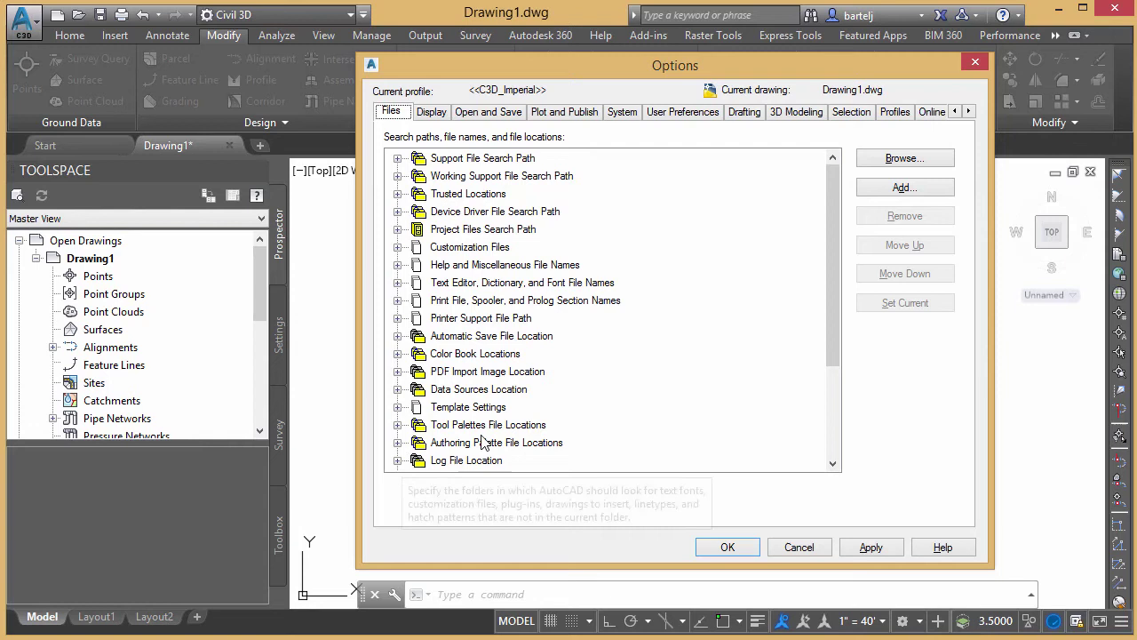
drag(831, 325, 827, 362)
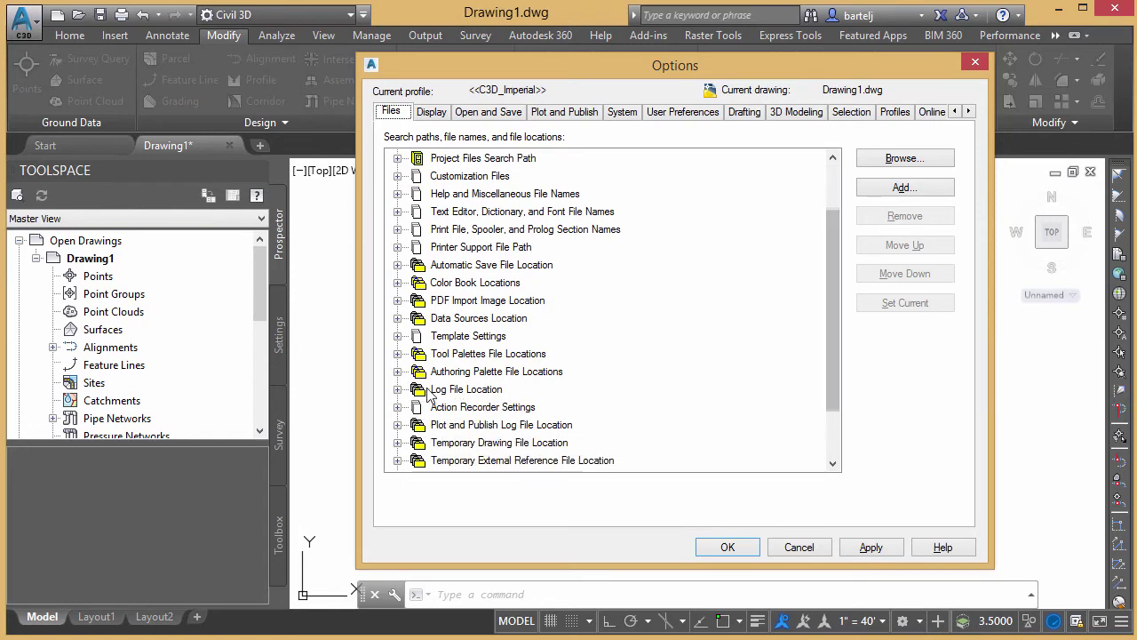
click(398, 390)
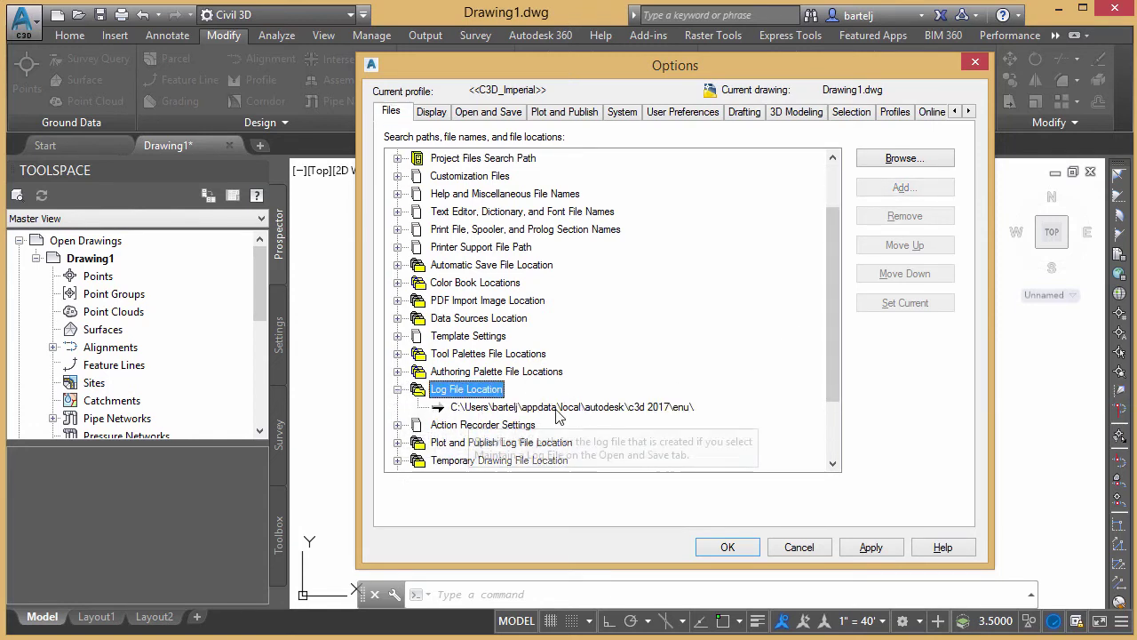
click(635, 409)
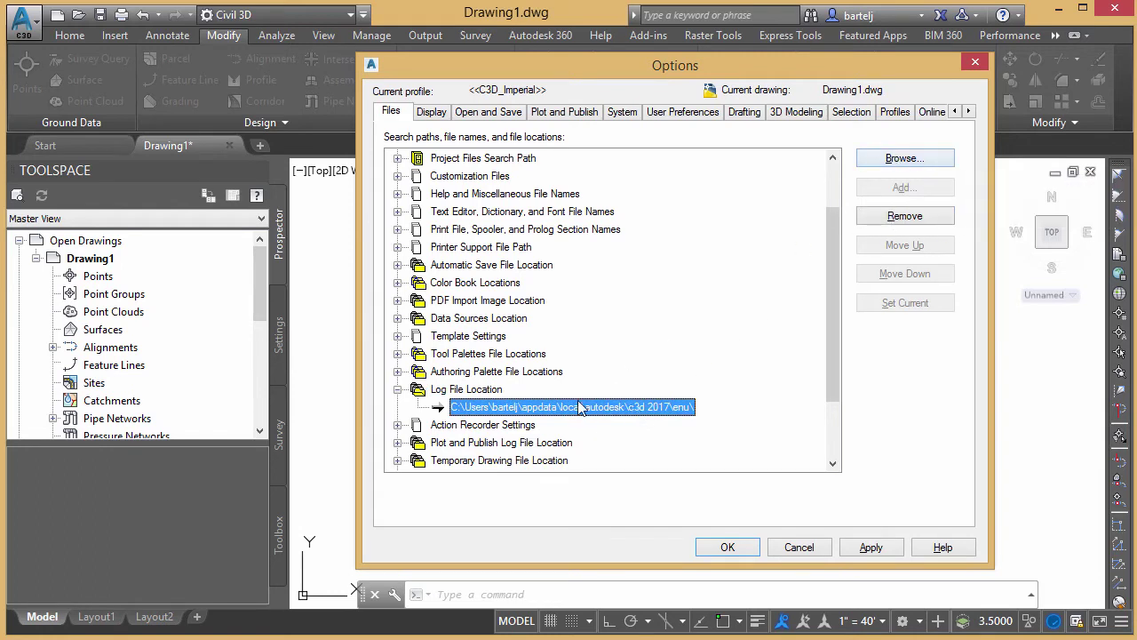
click(898, 158)
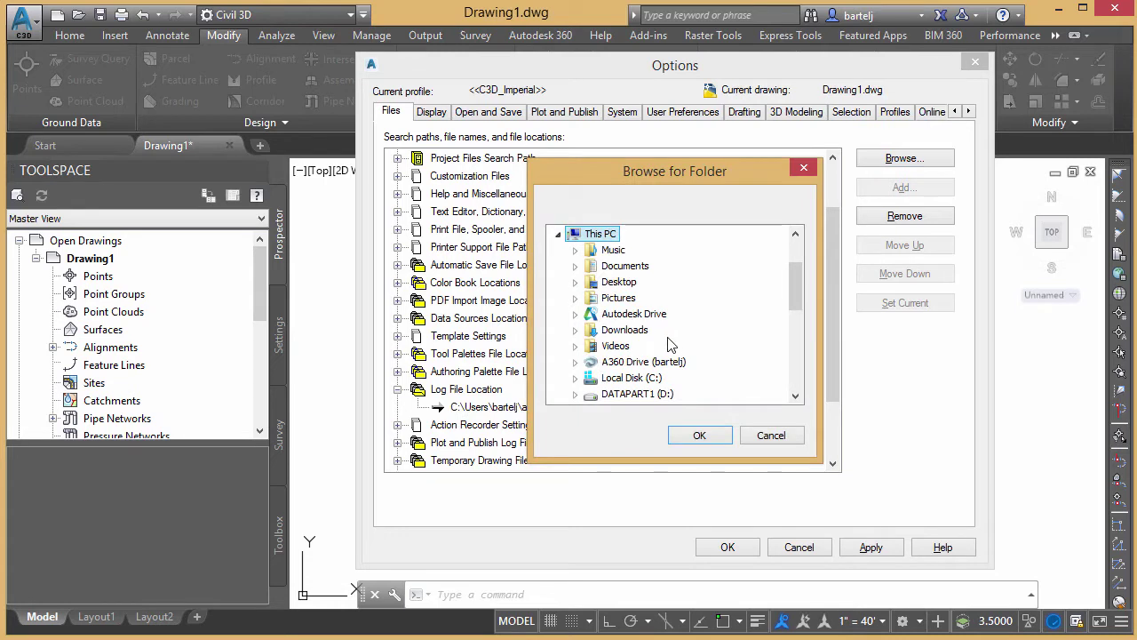
double_click(619, 282)
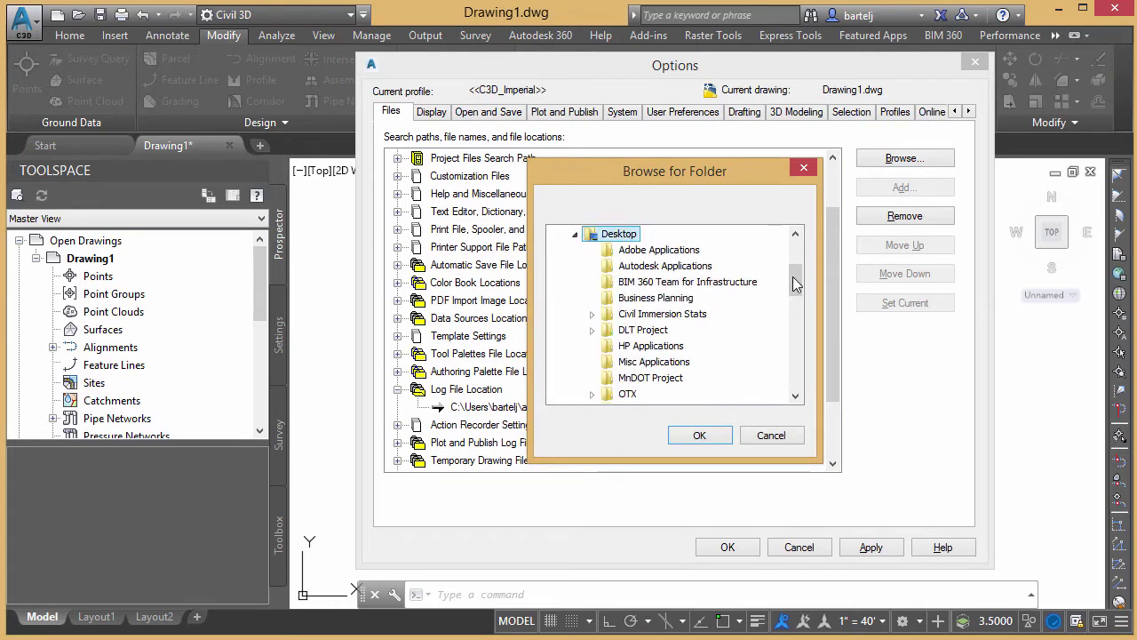
drag(798, 284, 798, 294)
click(636, 329)
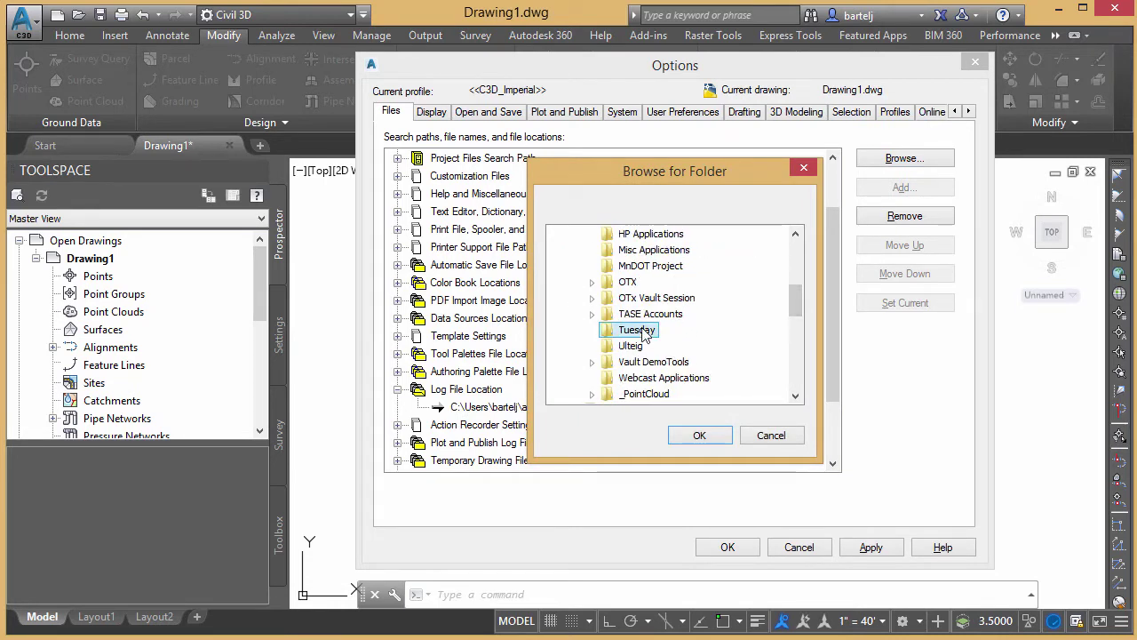
click(699, 434)
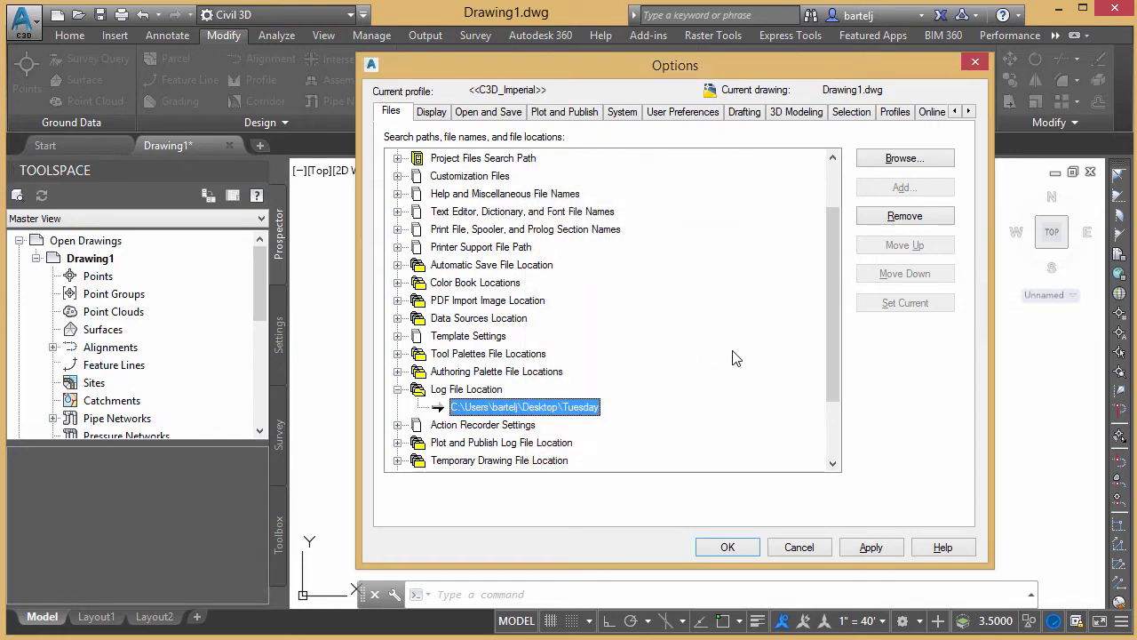
click(727, 547)
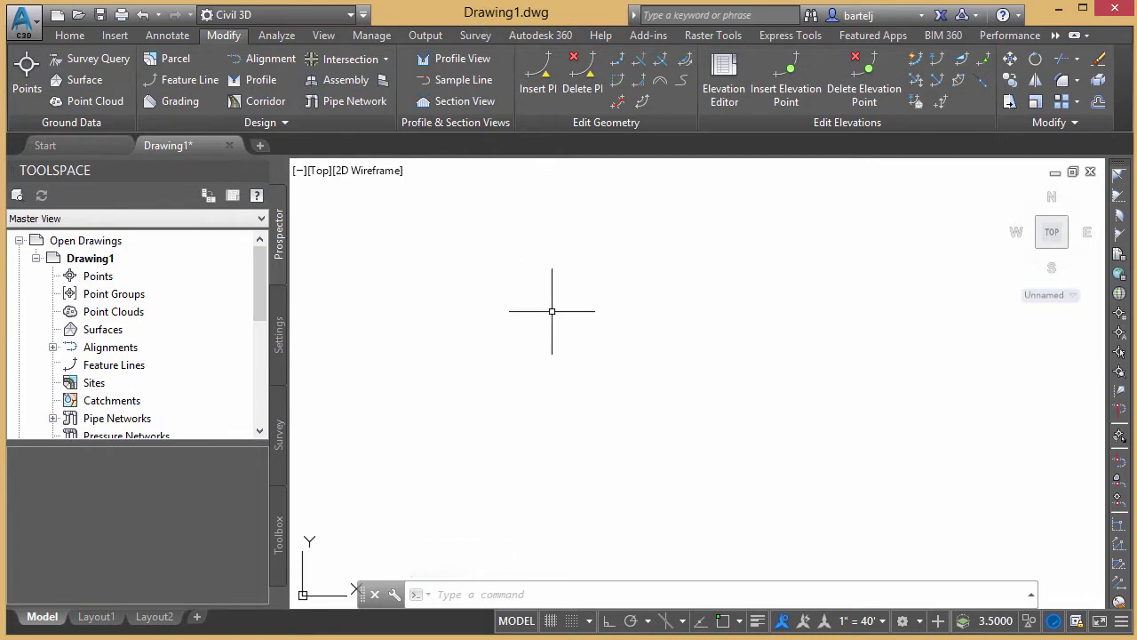
- Save the drawing as TuesdayLogfileDemo in the Tuesday folder
click(101, 15)
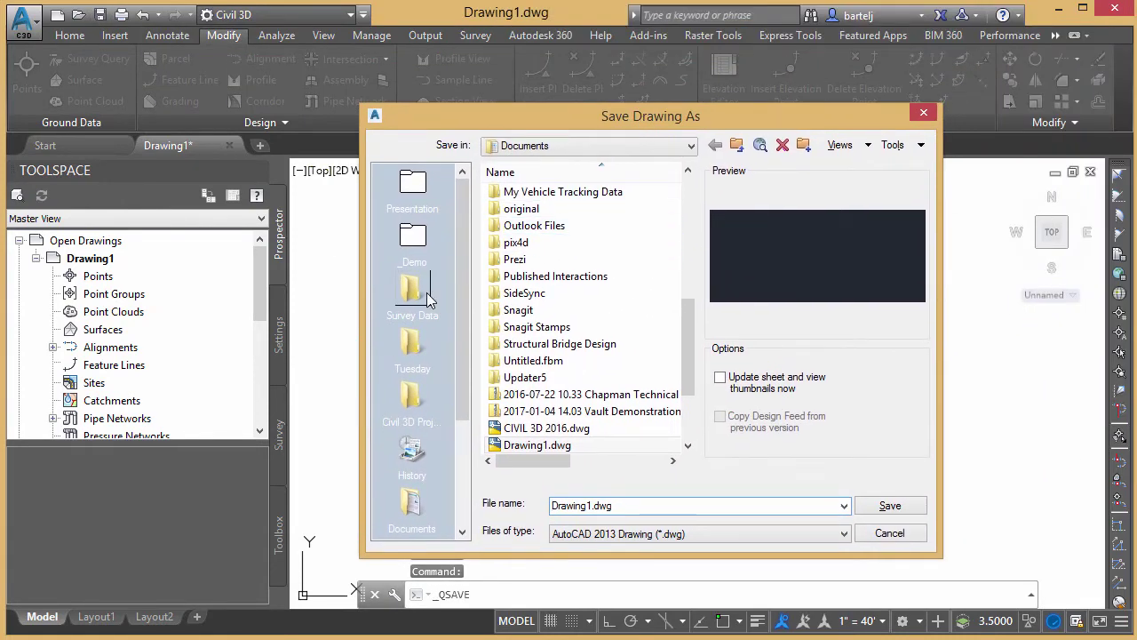
click(414, 348)
drag(622, 505, 515, 508)
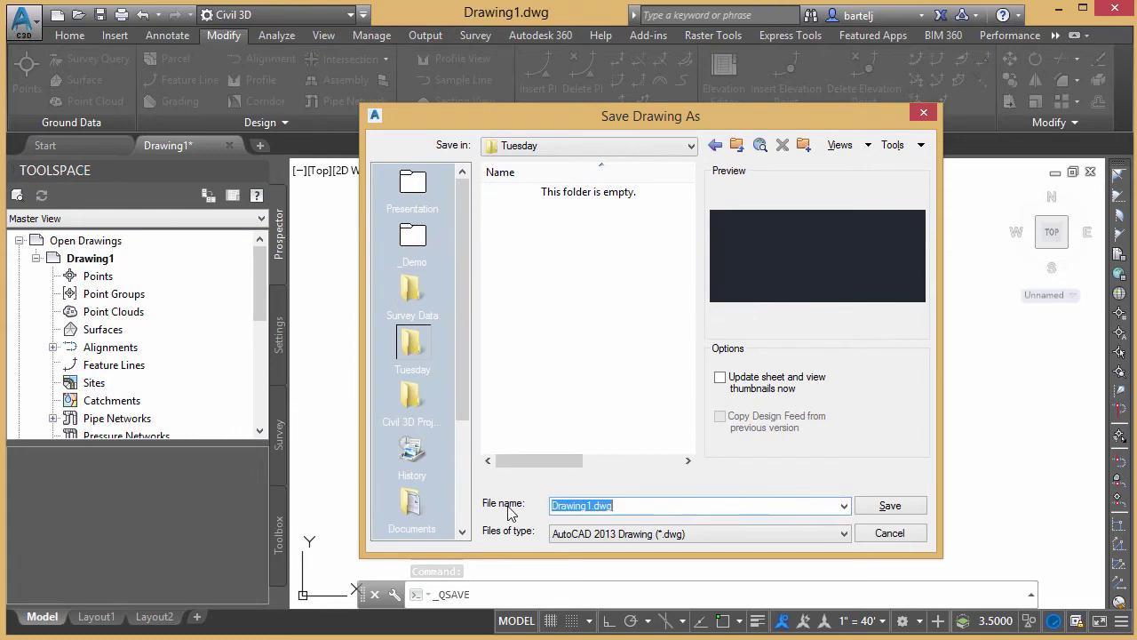
text(Tues)
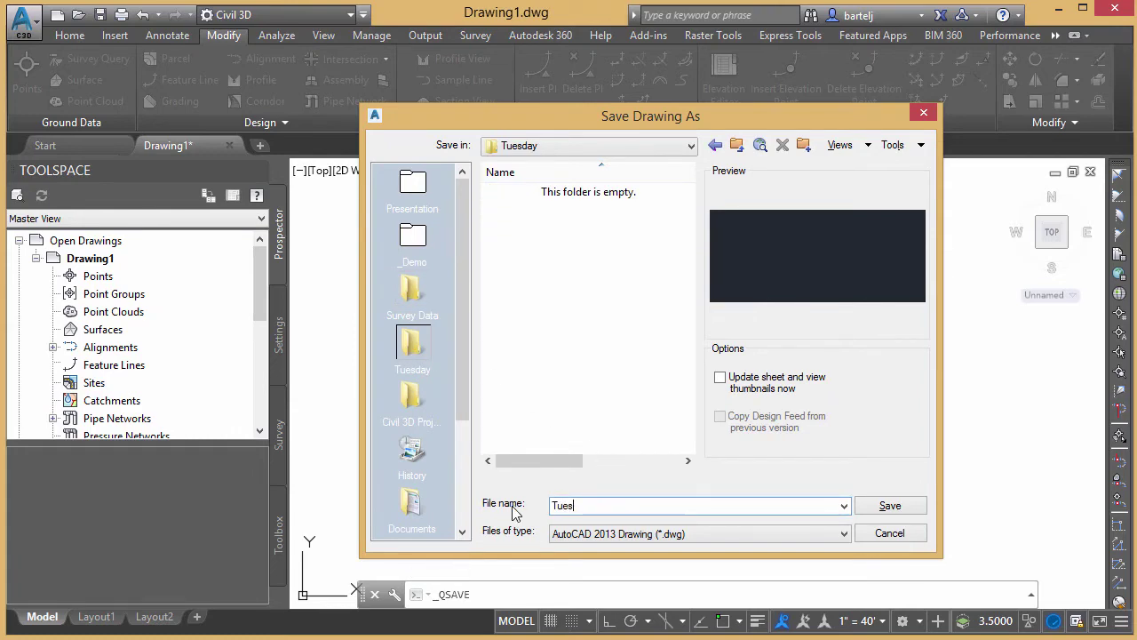
text(dayLogfile Demo)
click(890, 506)
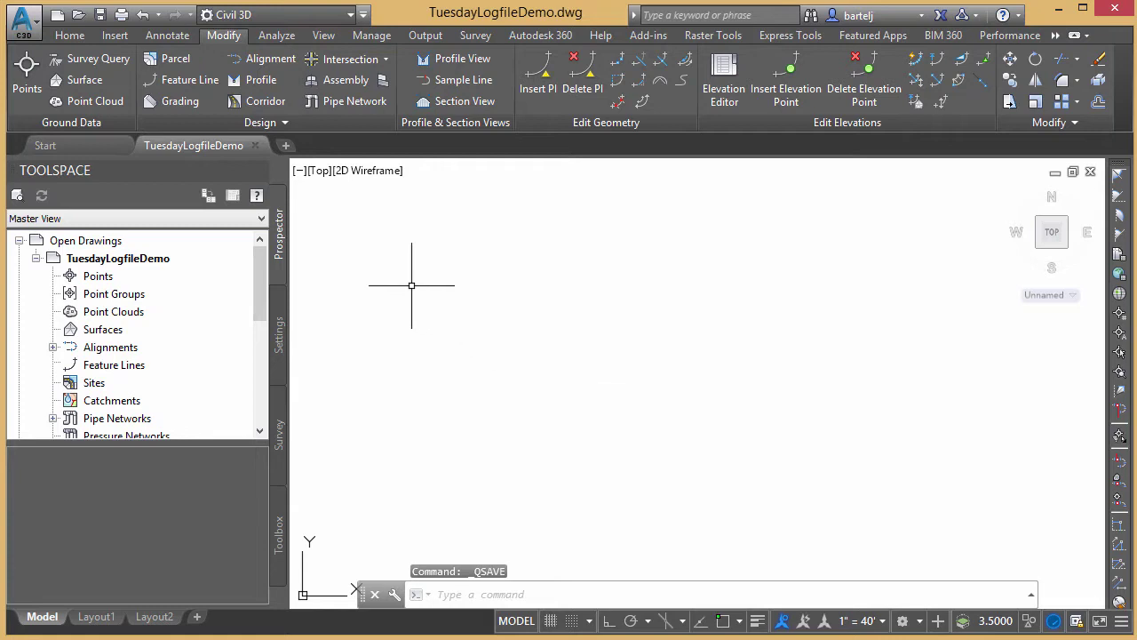
- Start importing points from file and add the survey text files, including Survey 01.txt, to the selected files
click(115, 35)
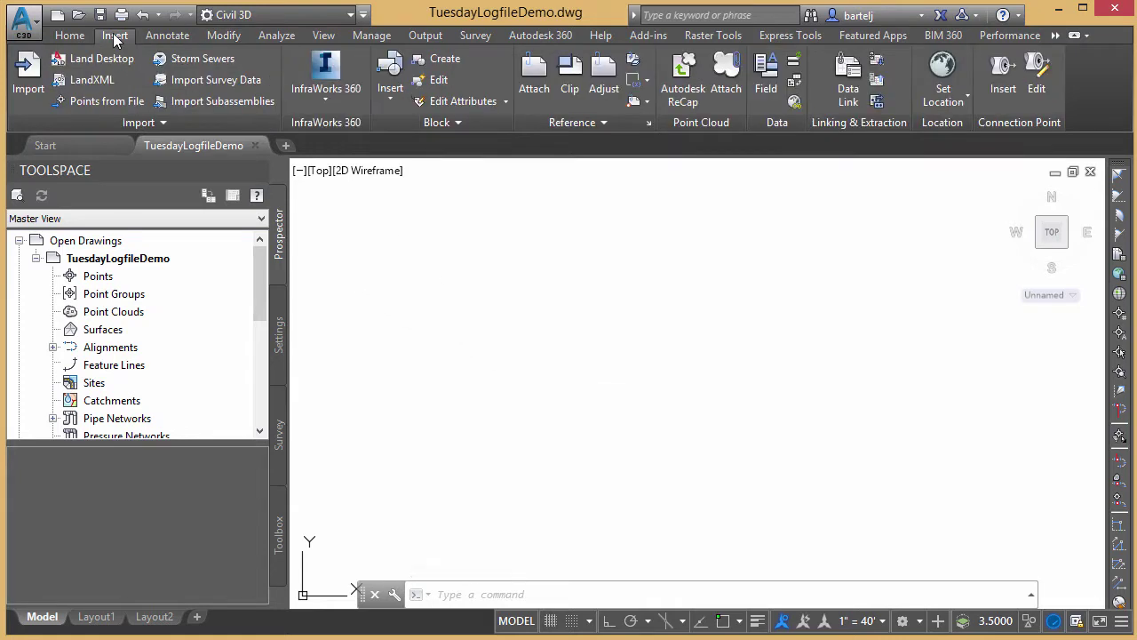
click(98, 101)
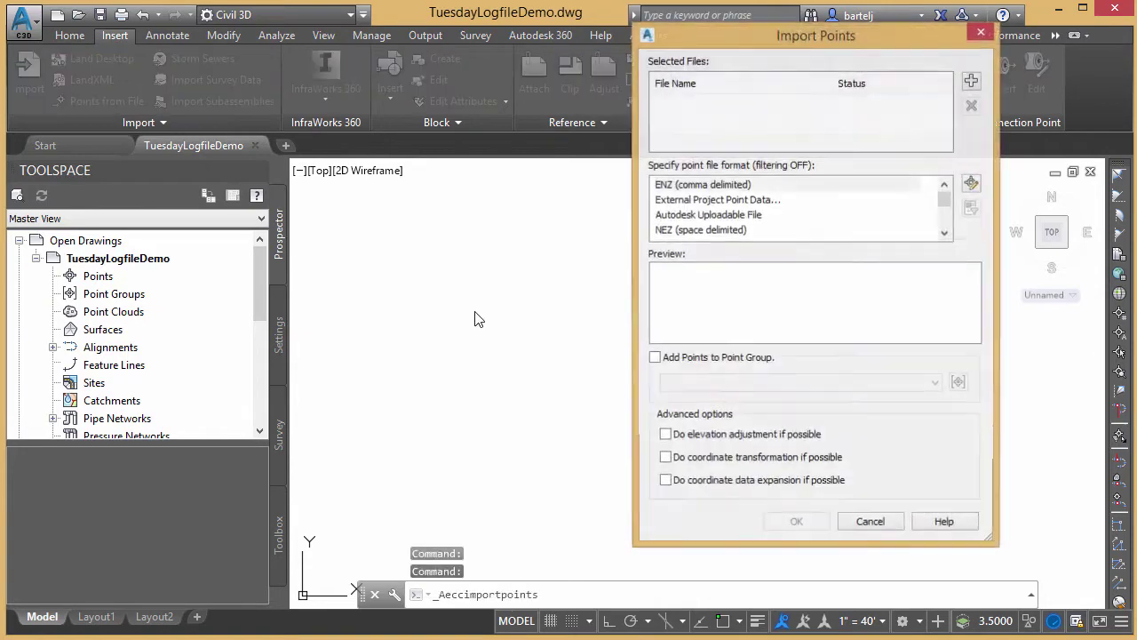
click(971, 81)
drag(560, 216, 509, 119)
click(873, 440)
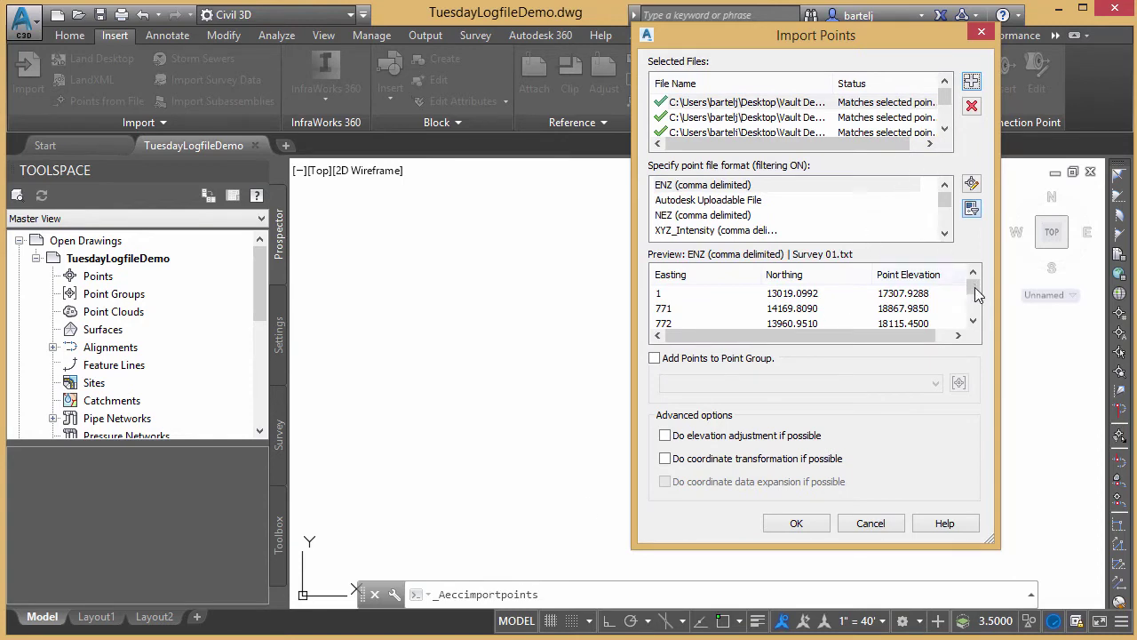
- Set the point file format for the import to PNEZD (comma delimited)
scroll(945, 212, down, 2)
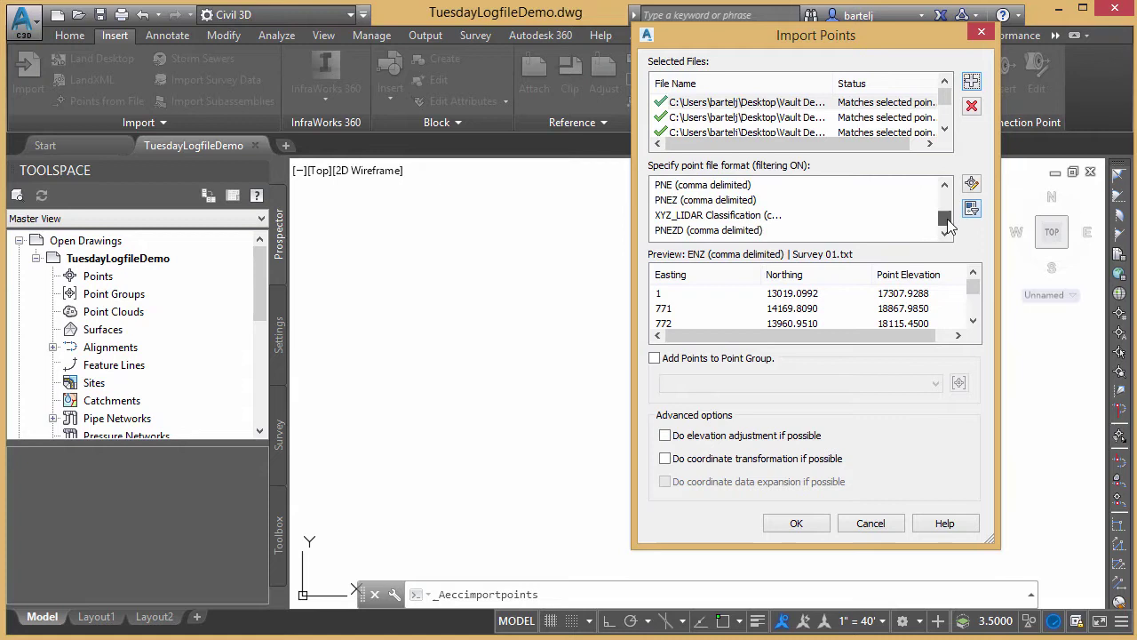
click(773, 230)
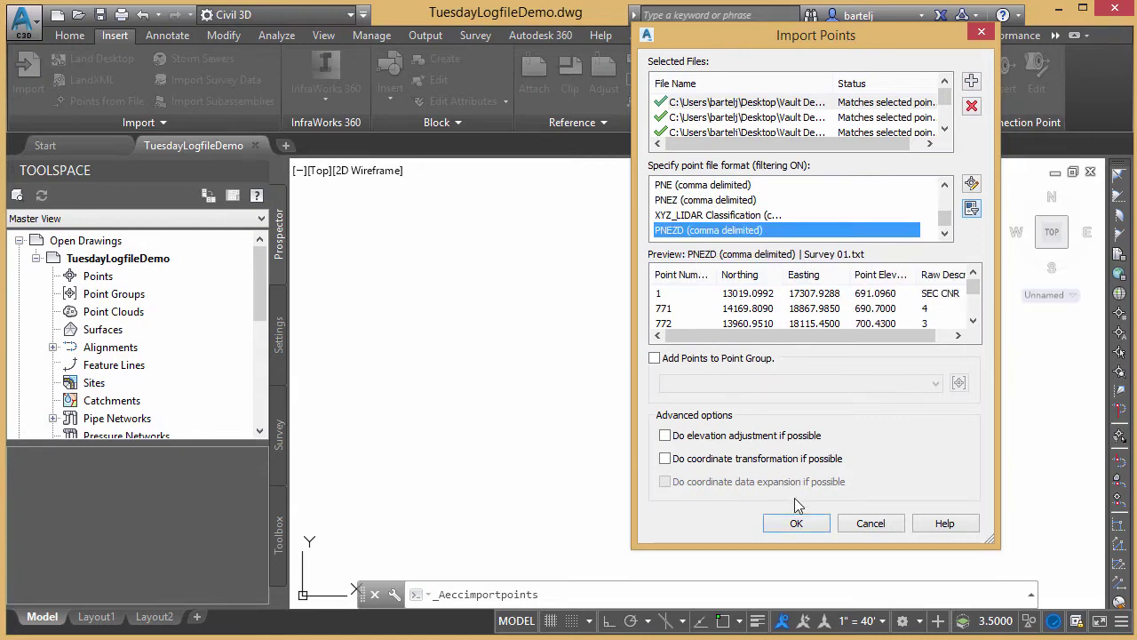
click(797, 524)
- Assign the imported points to a new point group named Topo and run the import
click(655, 358)
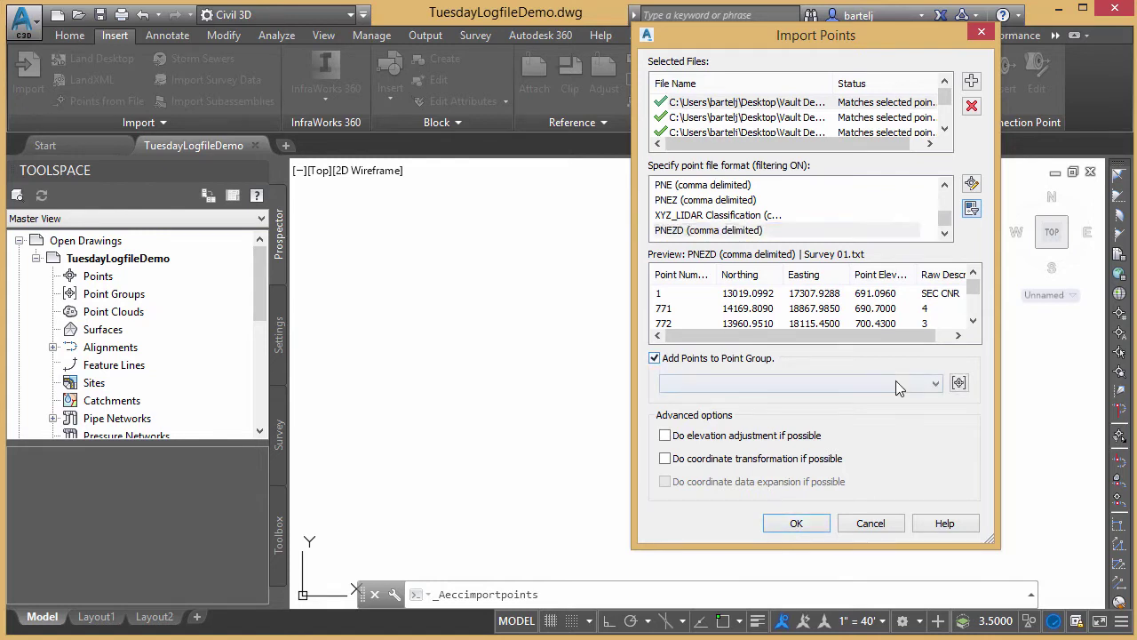
click(959, 383)
text(T)
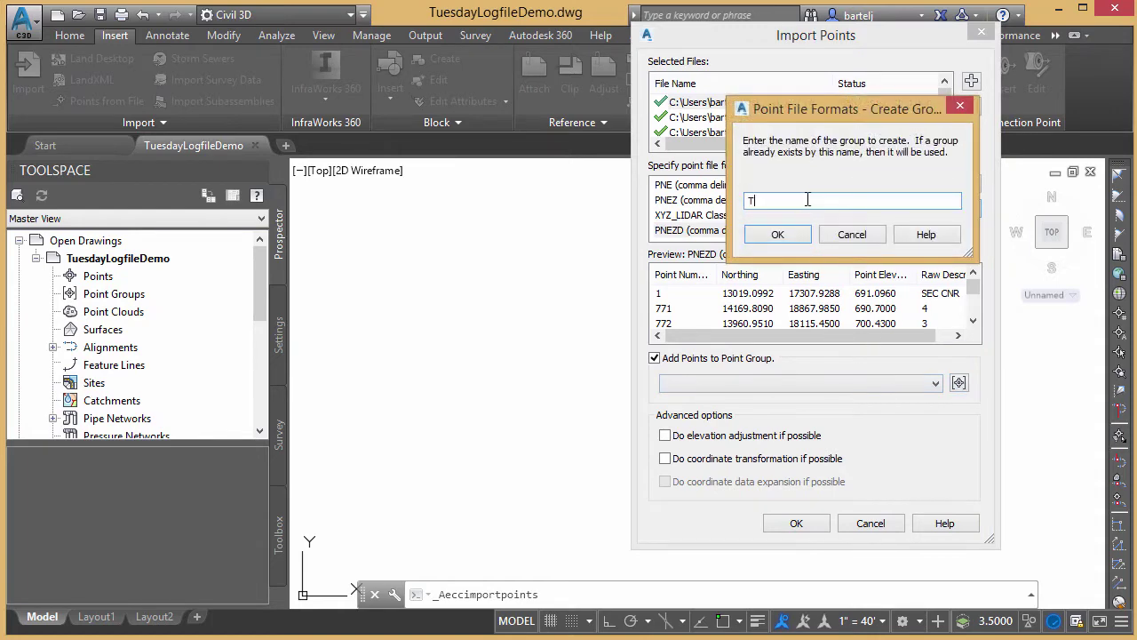
text(opo)
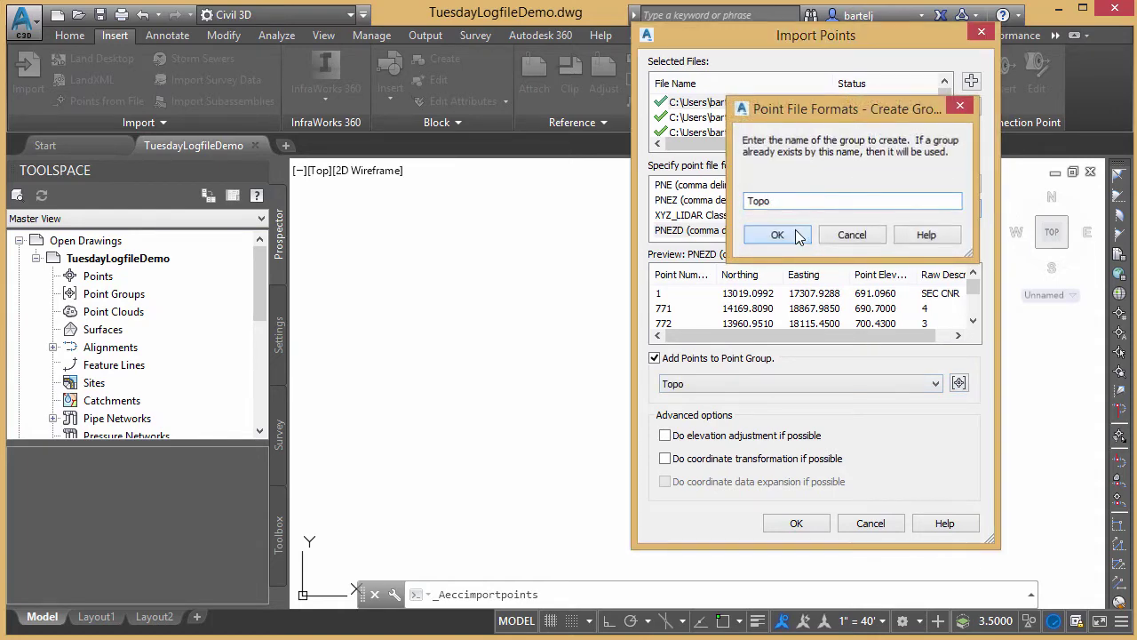
click(794, 233)
click(796, 523)
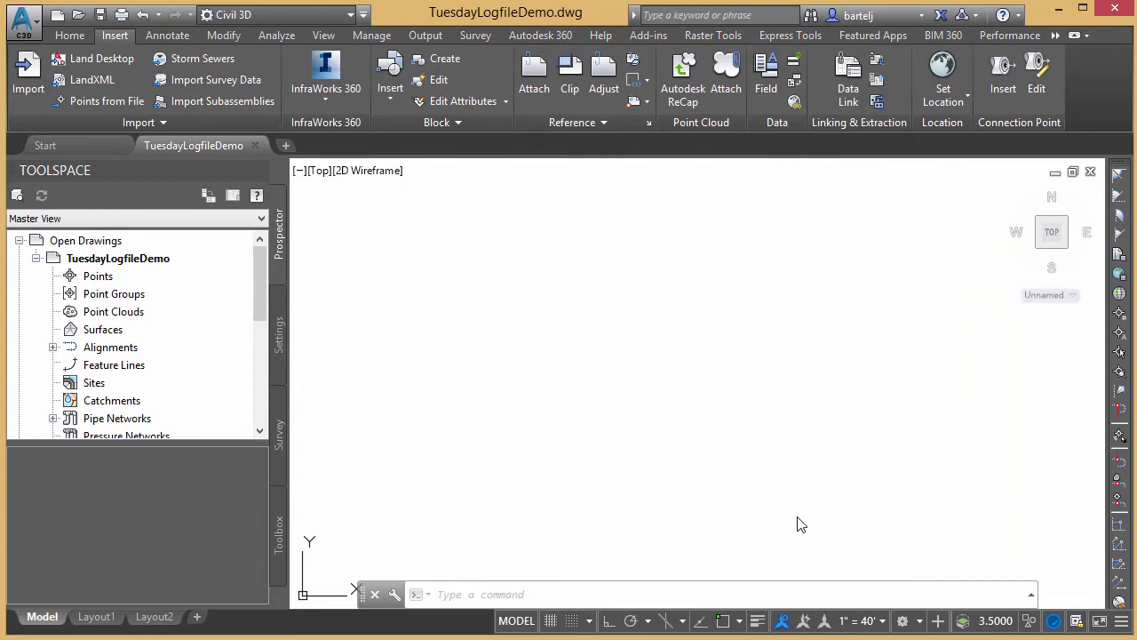
- Zoom to the drawing extents, then zoom in on the imported points around 1257 and 1289
text(z)
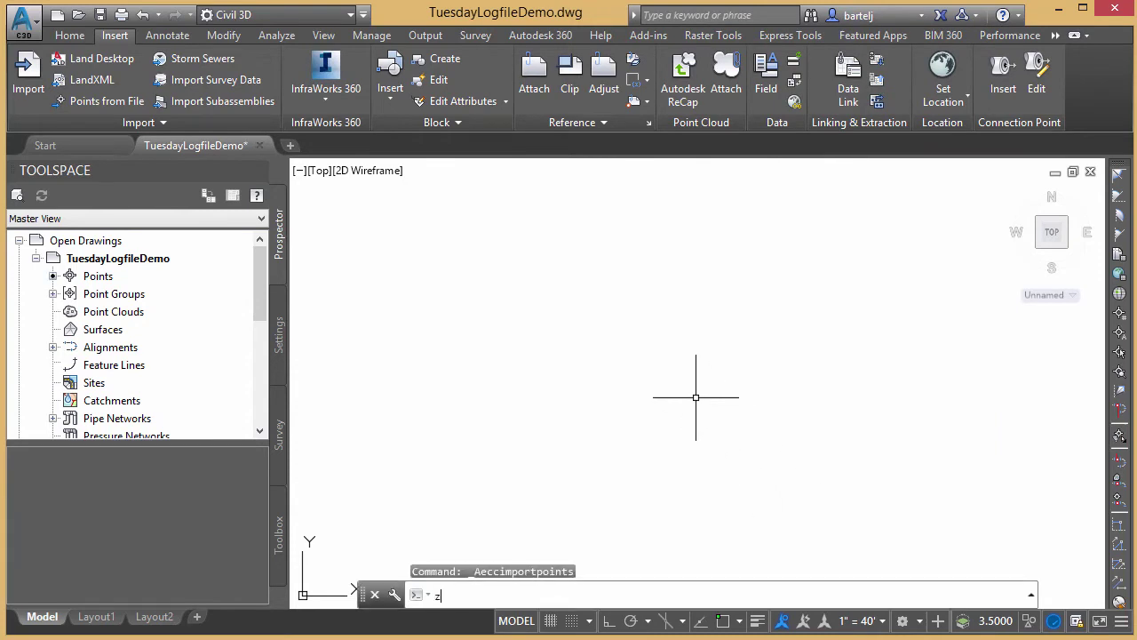
key(Return)
text(e)
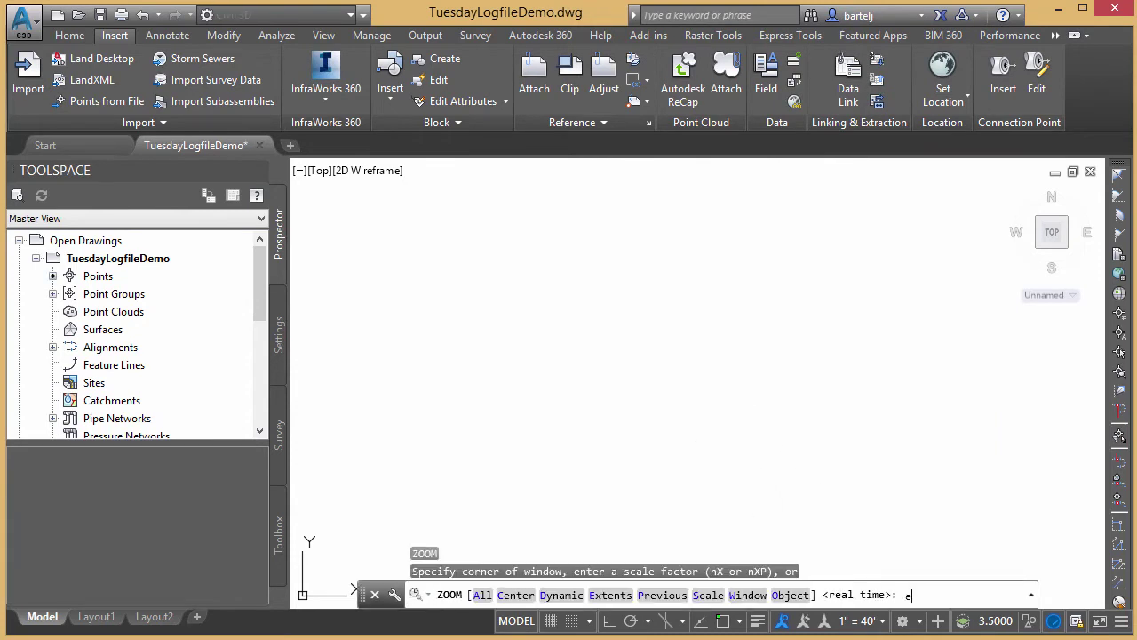
key(Return)
scroll(787, 334, up, 8)
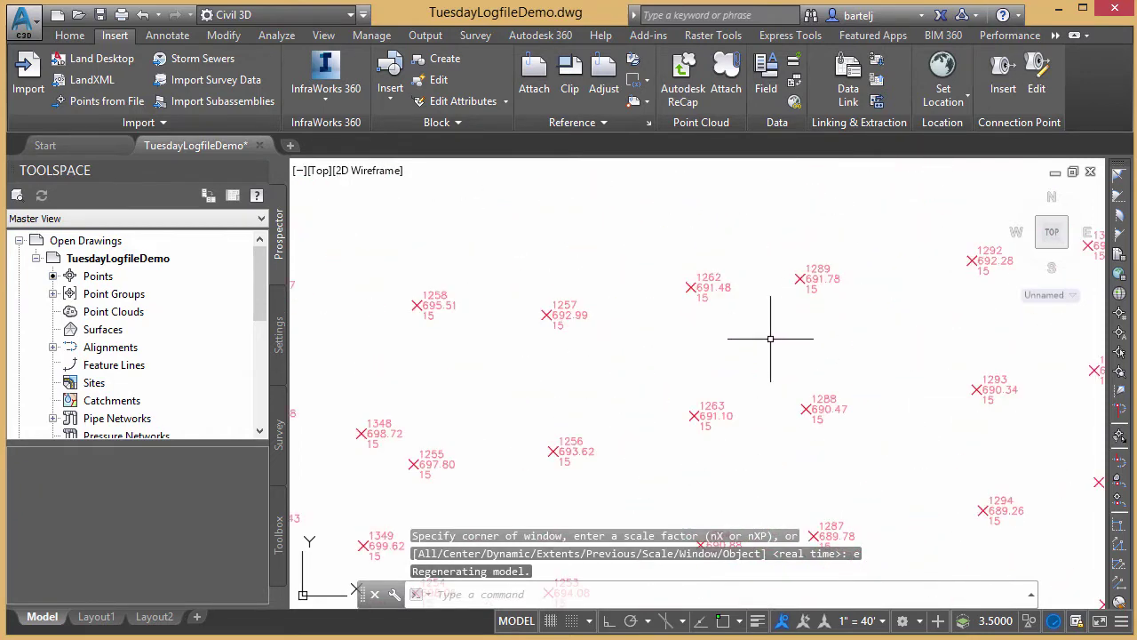
mouse_move(727, 339)
middle_down()
mouse_move(780, 318)
mouse_move(706, 360)
middle_up()
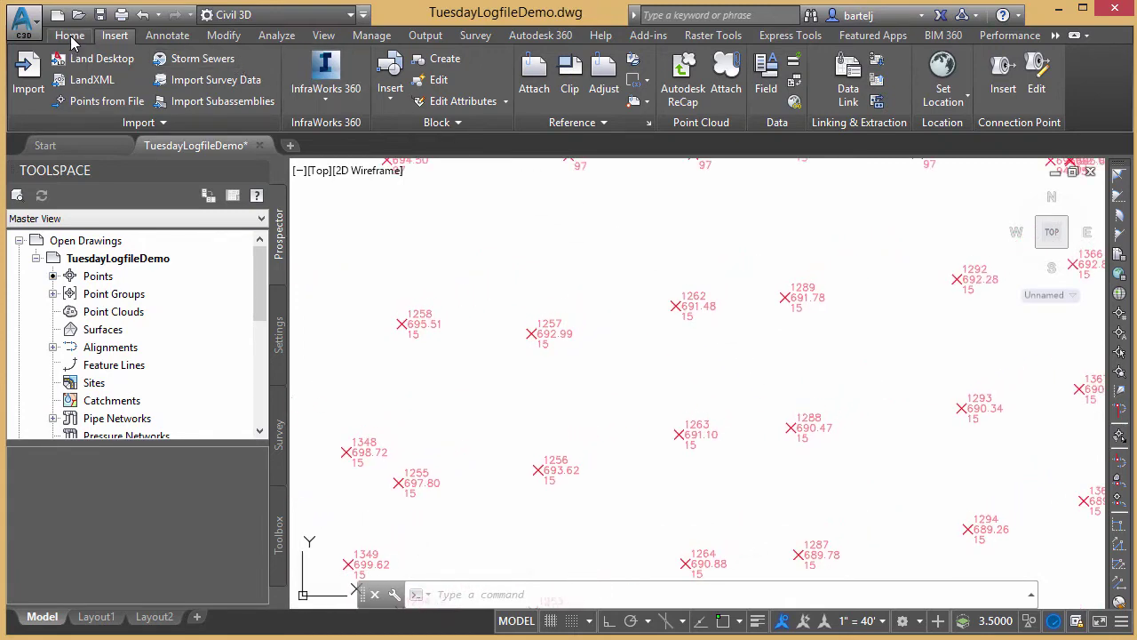
- Draw connected lines by point number range through points 1259-1265, closing the figure back to the first point
click(71, 37)
click(594, 59)
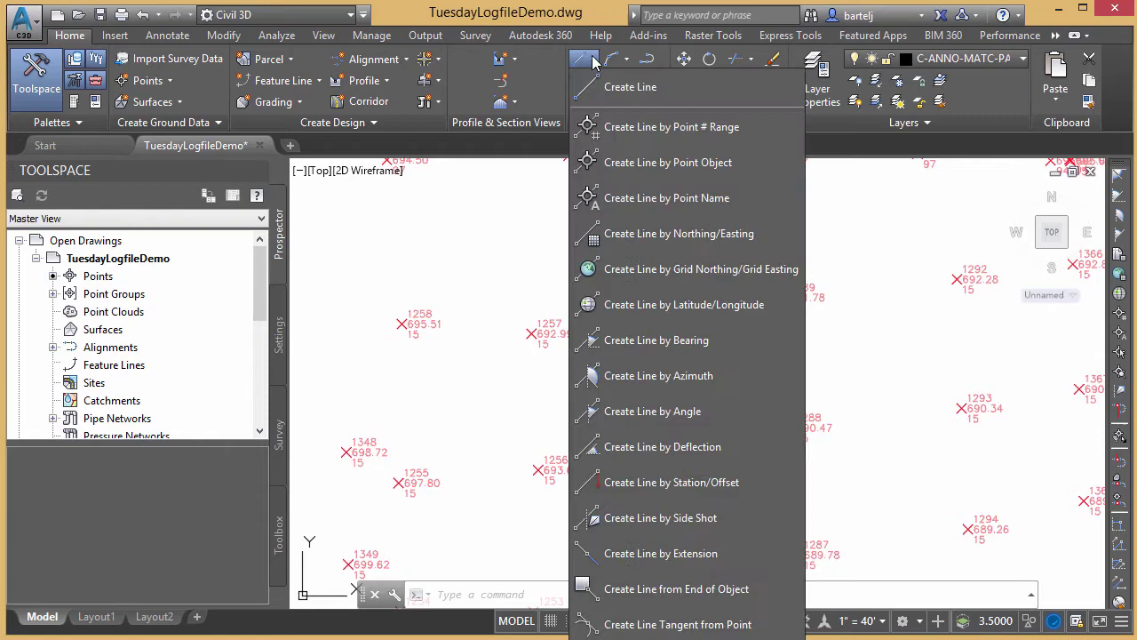
click(612, 88)
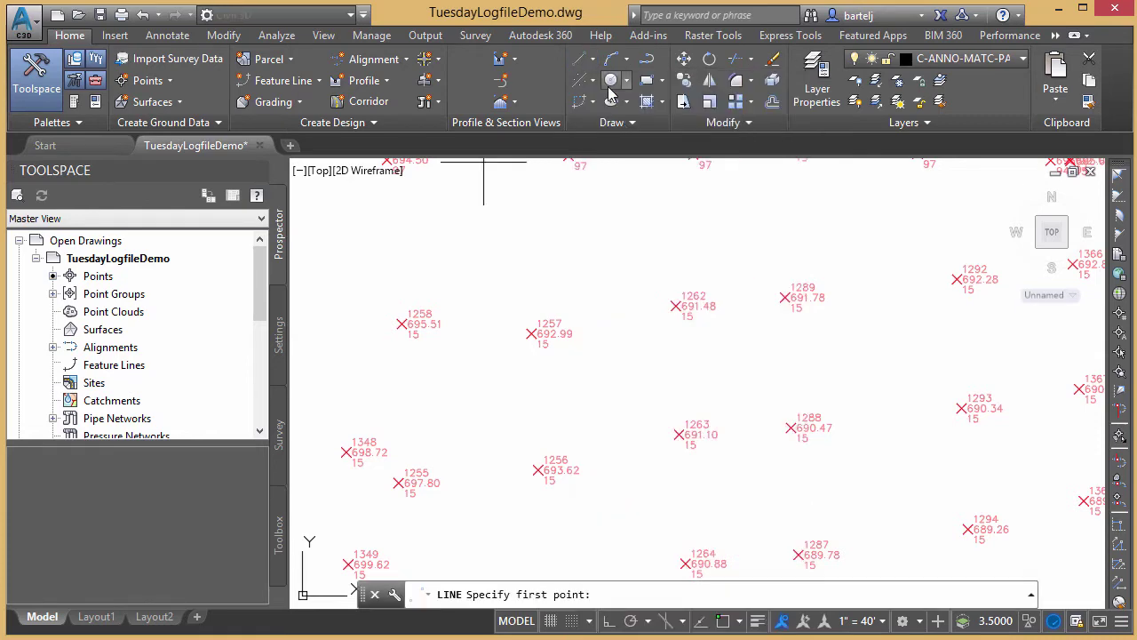
click(593, 59)
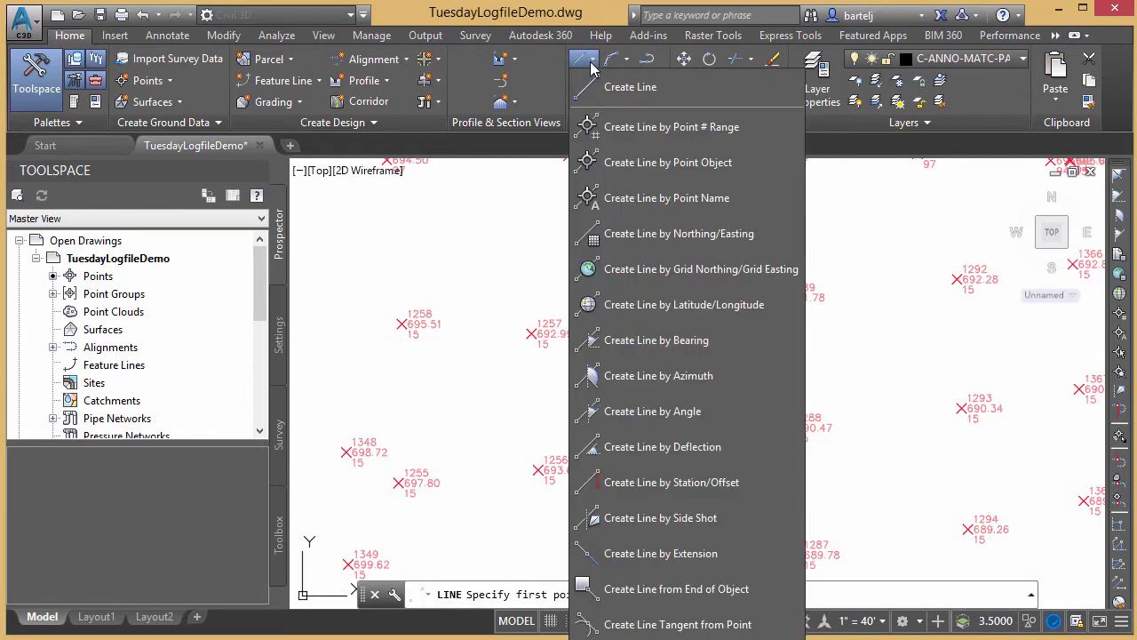
click(651, 129)
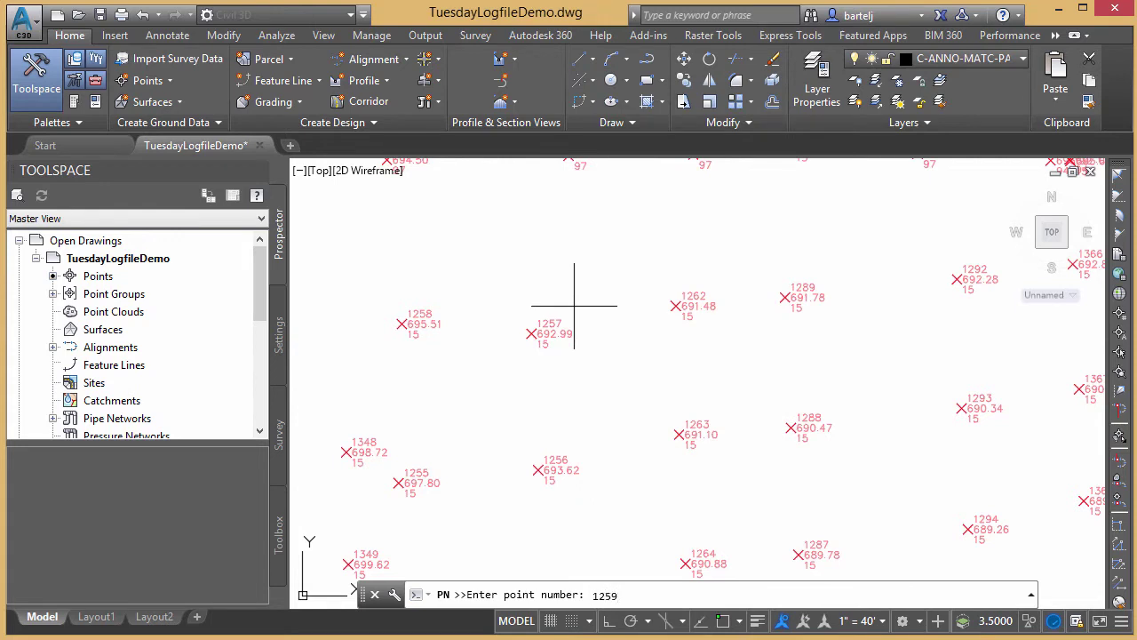
text(1259-1265)
key(Return)
scroll(622, 298, down, 4)
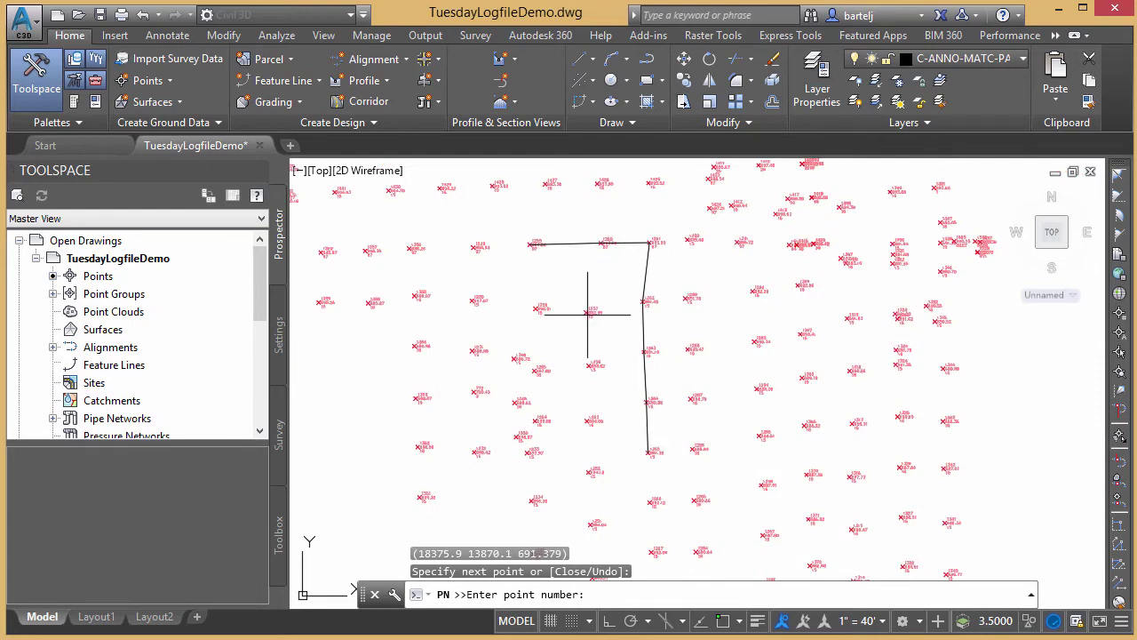
key(Return)
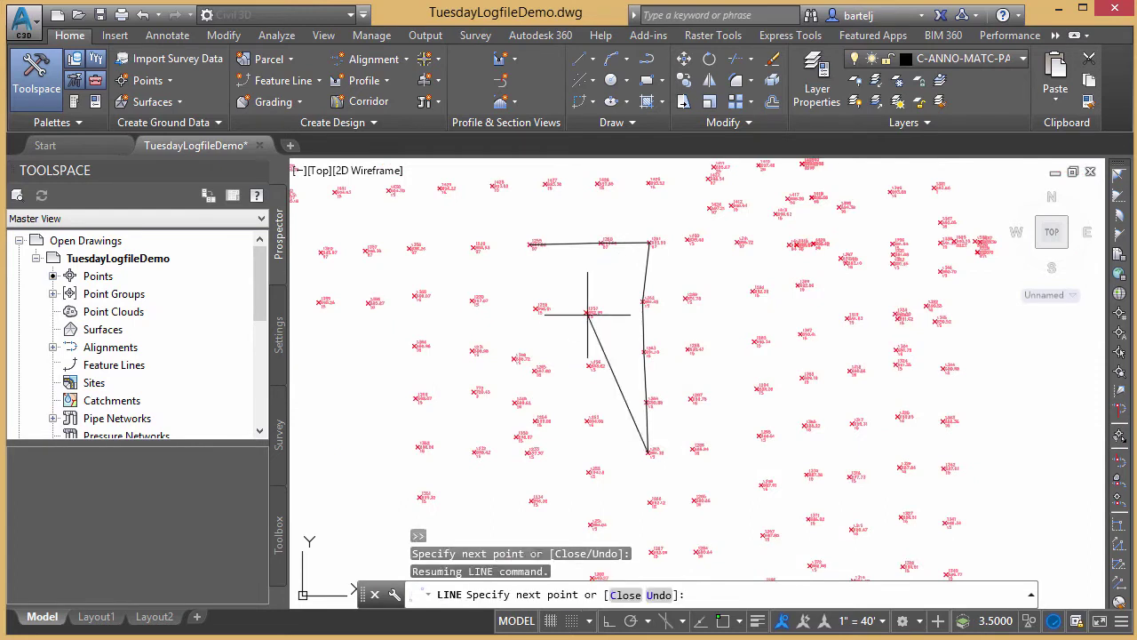
key(Return)
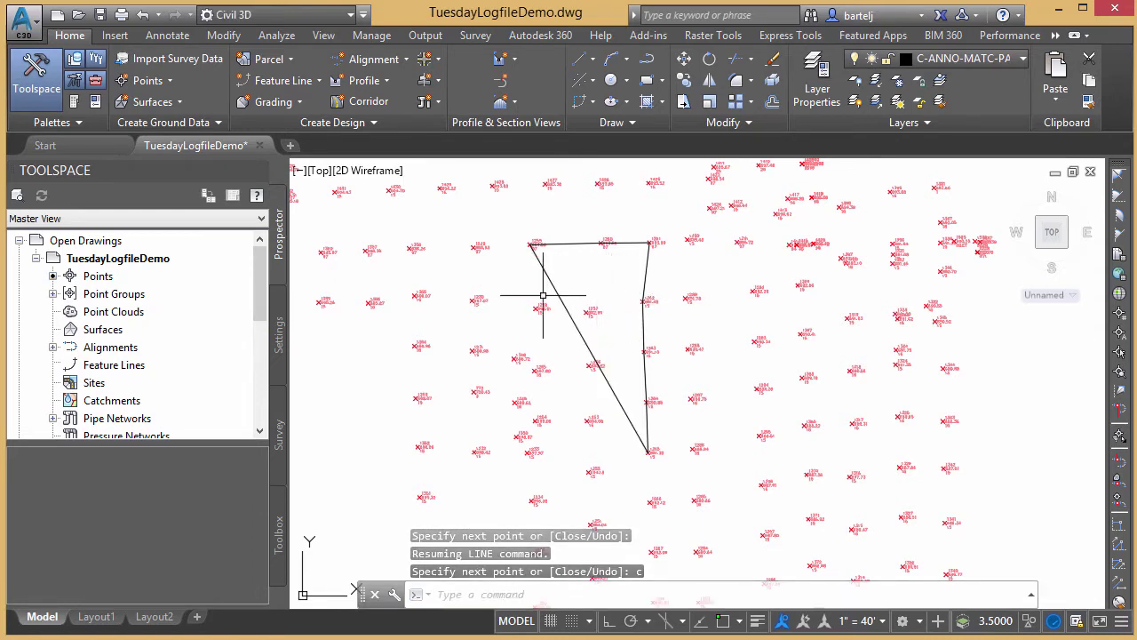
- Move the diagonal closing line away from the figure, down and to the left among the survey points
text(m)
key(Return)
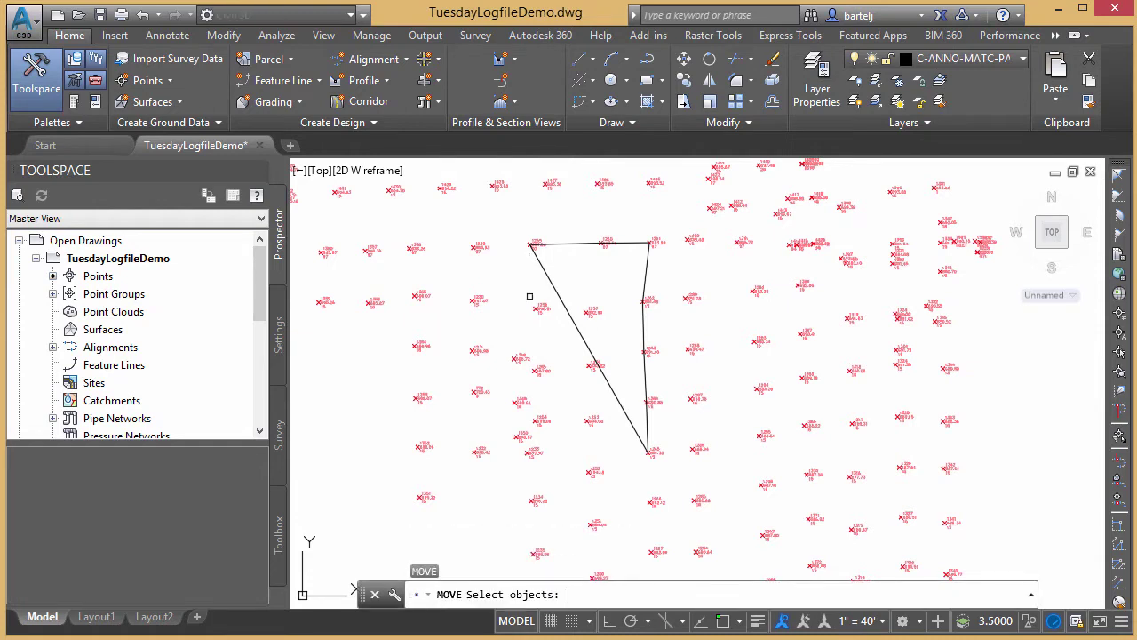
click(556, 290)
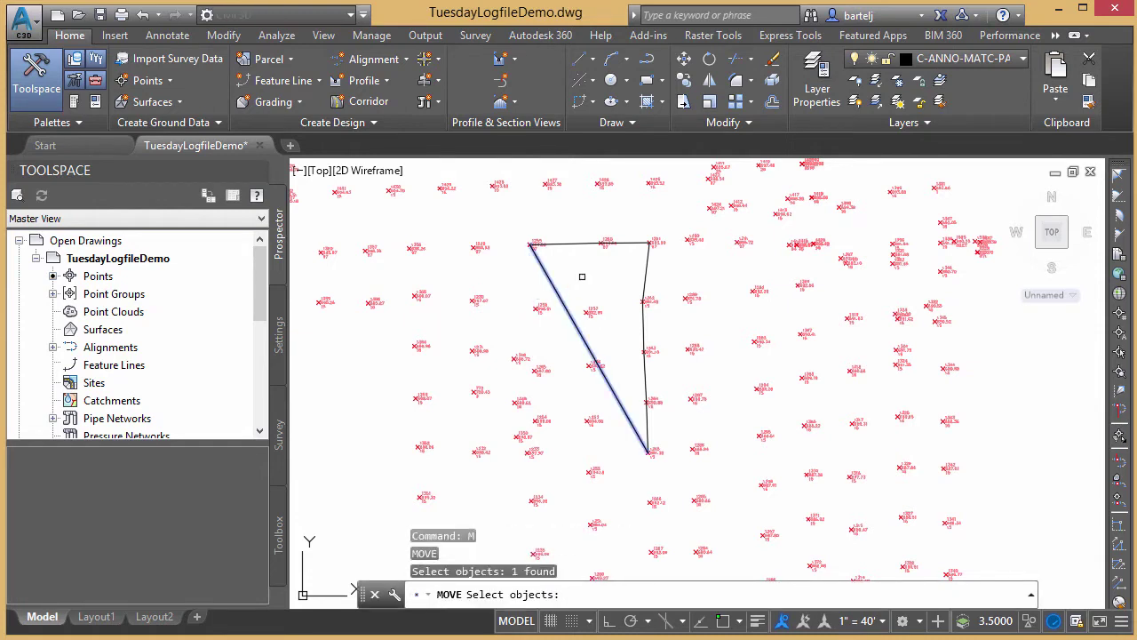
key(Return)
click(594, 281)
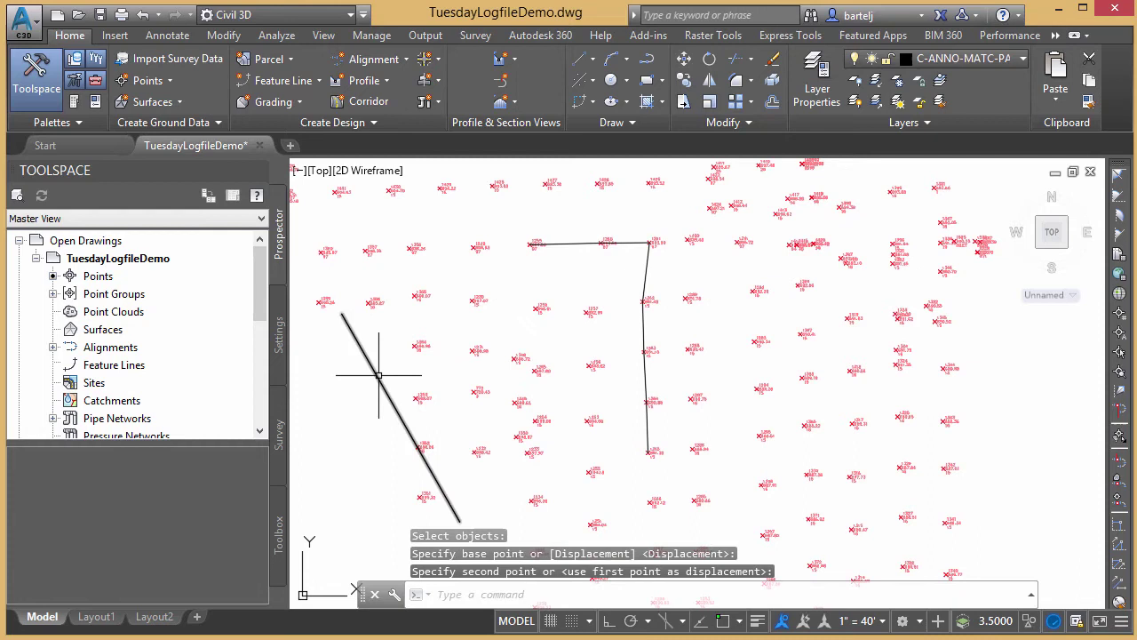
click(380, 357)
- Erase the diagonal line that was moved away from the figure
text(e)
key(Return)
click(374, 377)
key(Return)
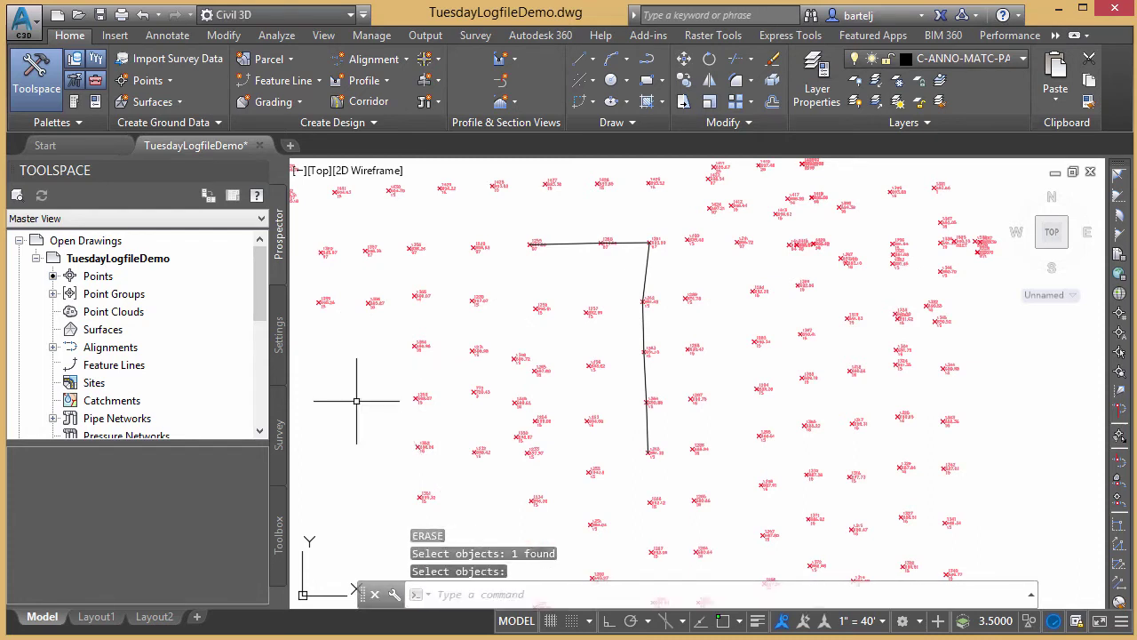
- Run AUDIT on the drawing and choose Yes to fix any errors detected
text(a)
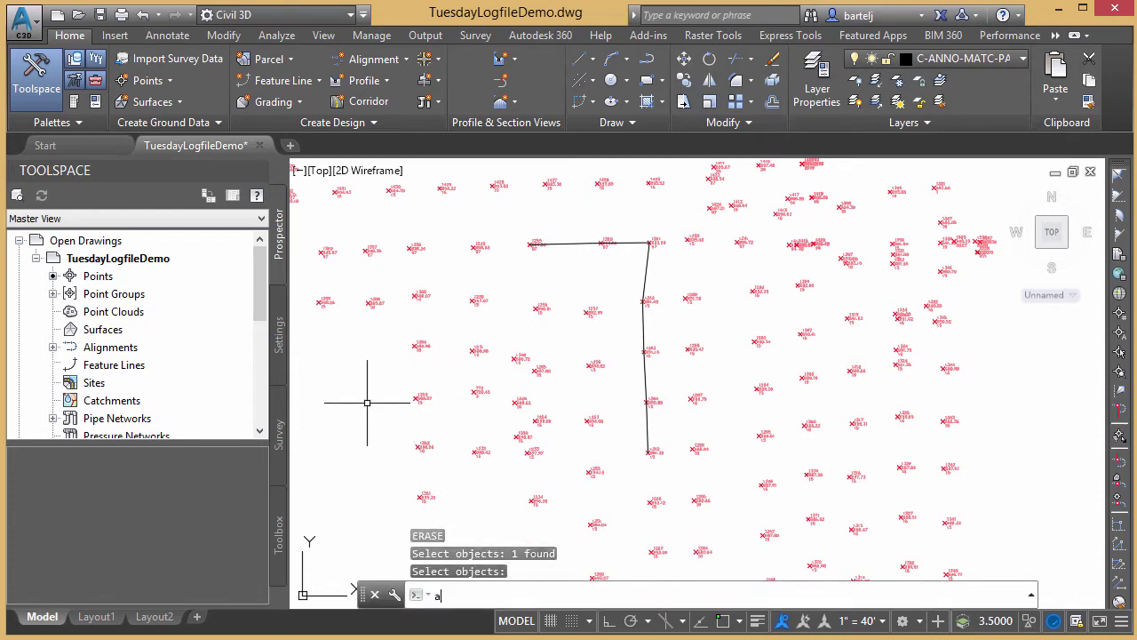
text(udit)
key(Return)
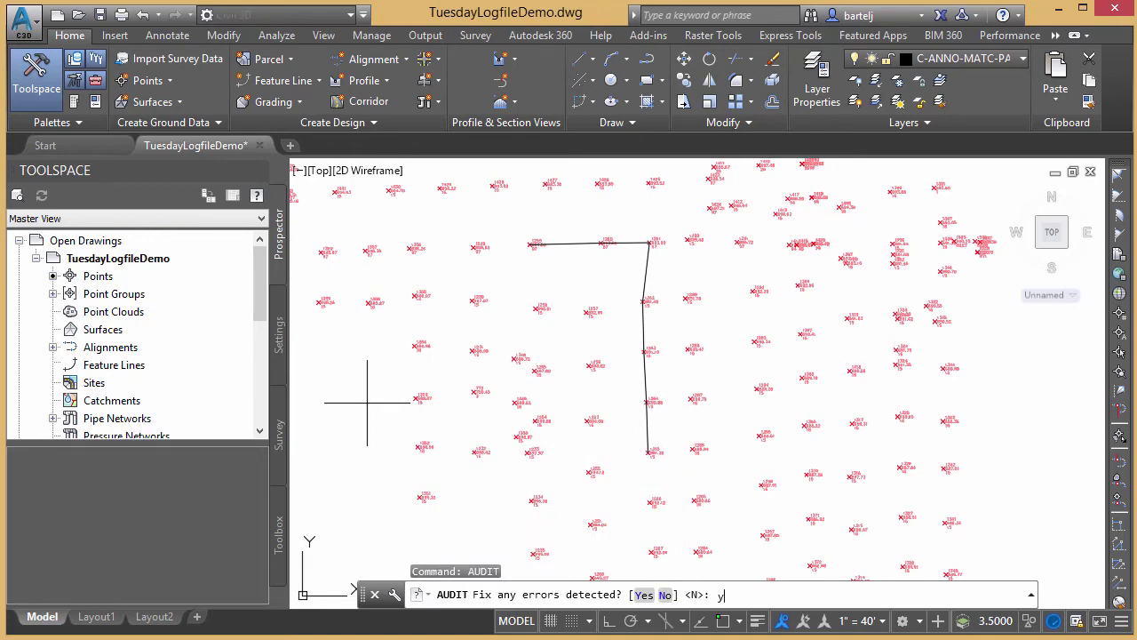
key(Return)
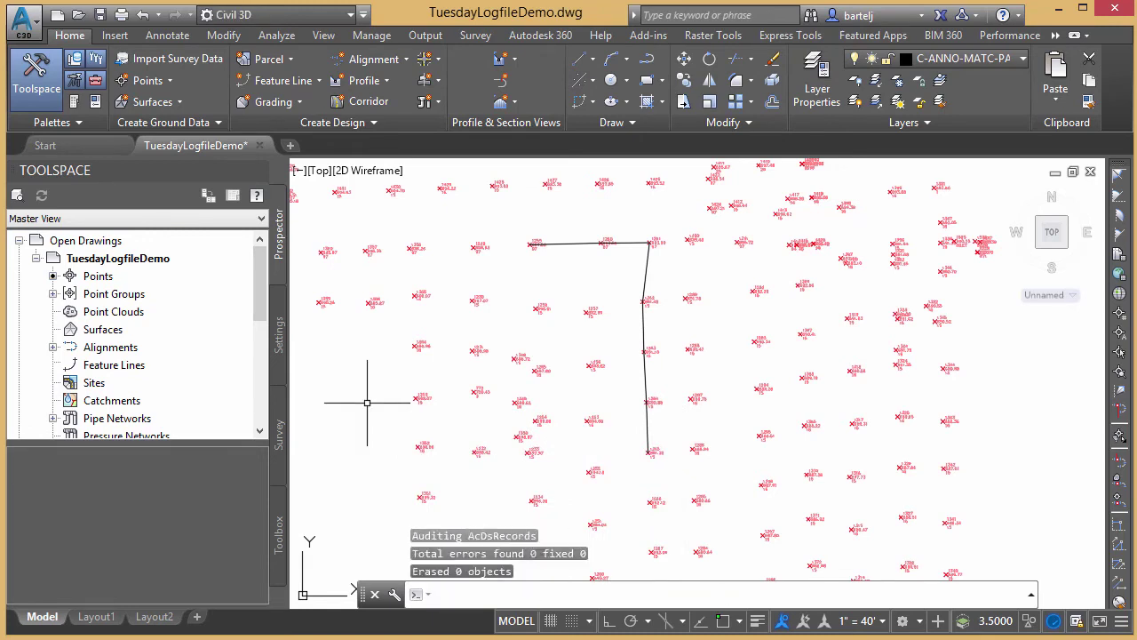
- Run PURGE on the drawing, removing all unused items, and close the dialog
text(pr)
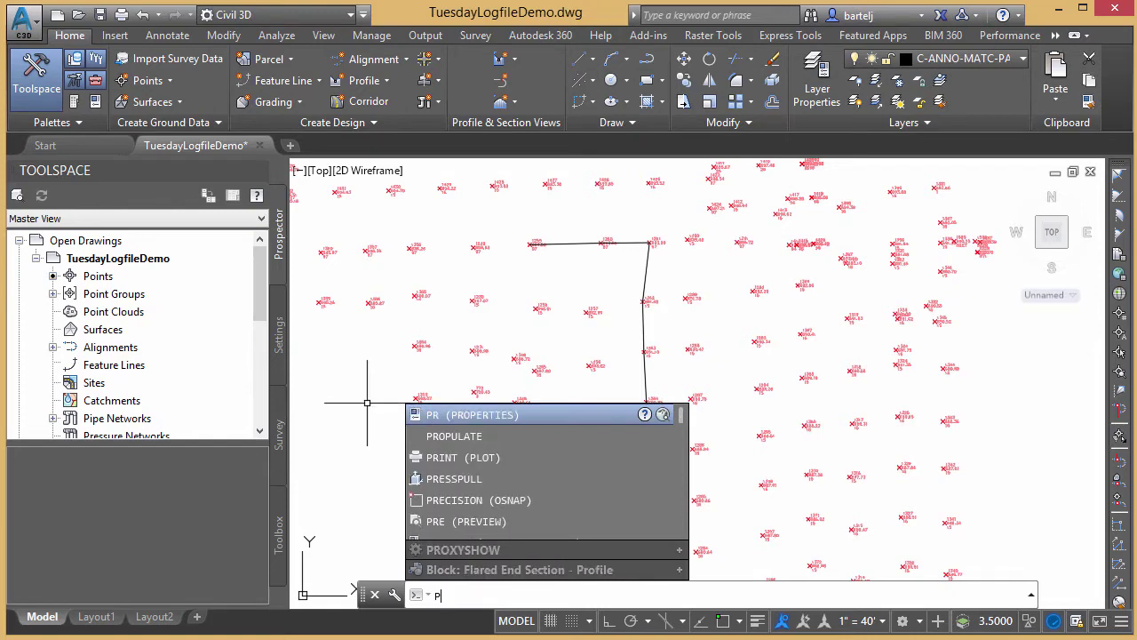
text(urge)
key(Return)
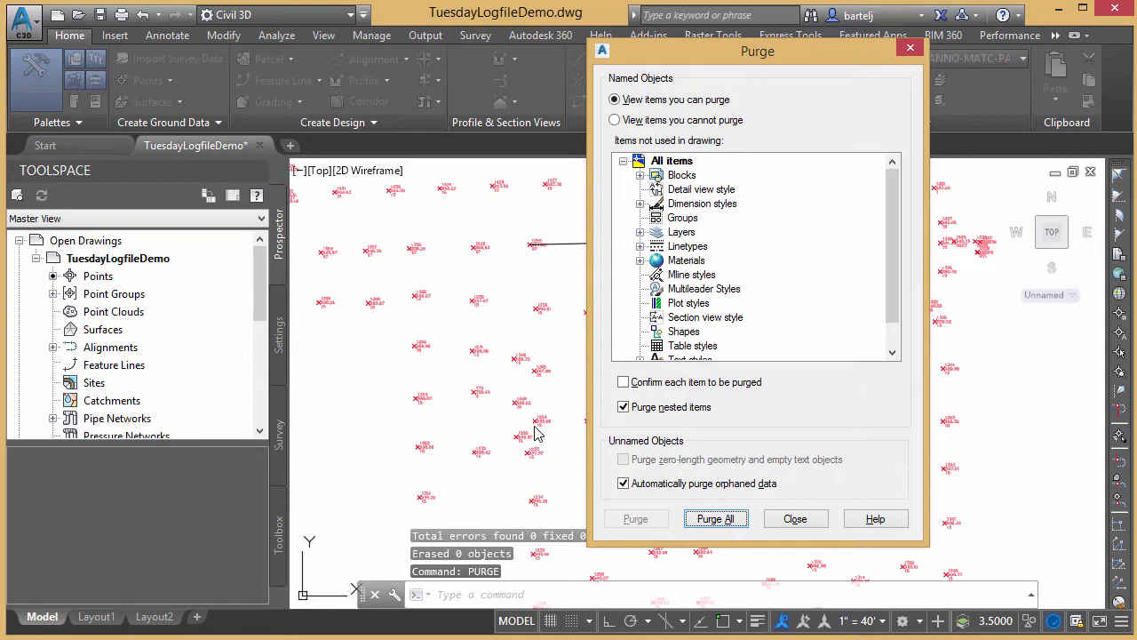
click(716, 519)
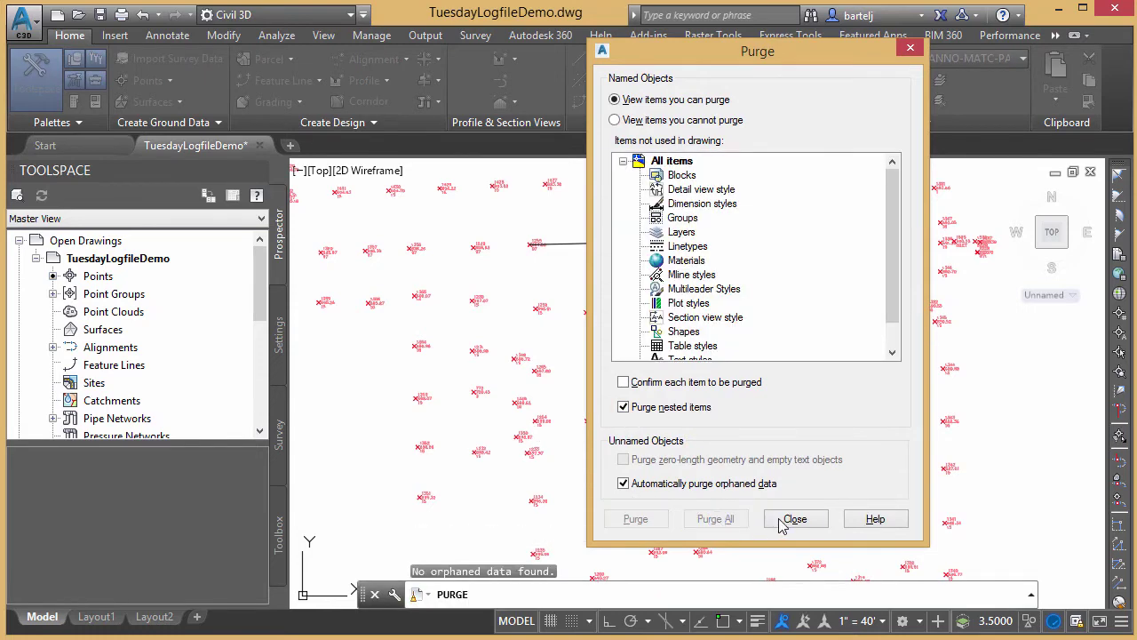
click(795, 519)
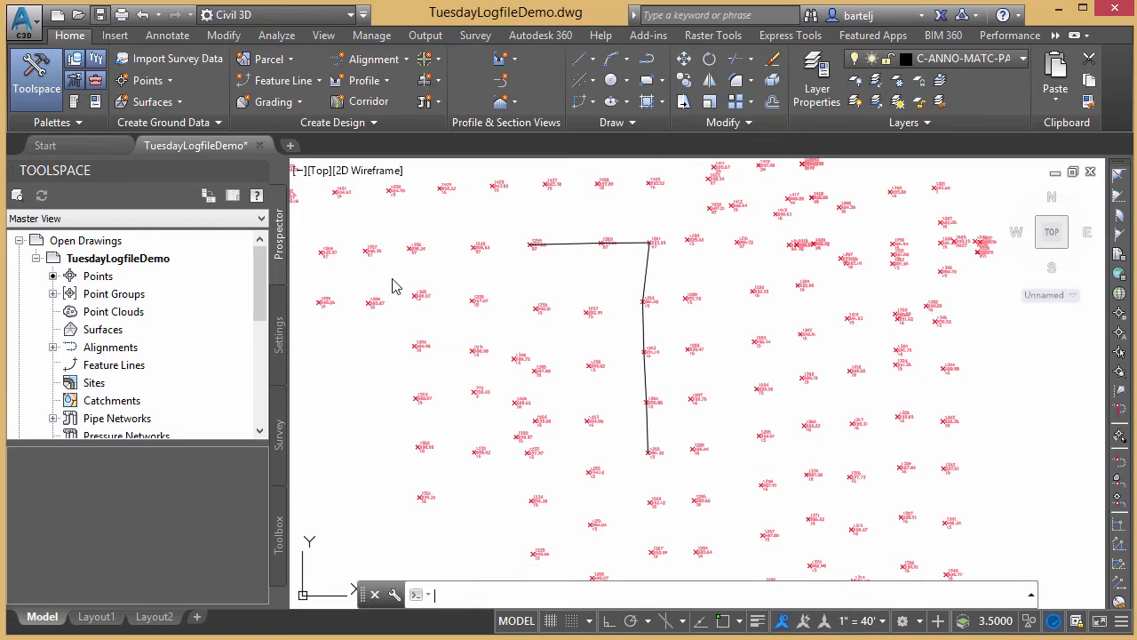
- Save the TuesdayLogfileDemo drawing
key(ctrl+s)
click(32, 25)
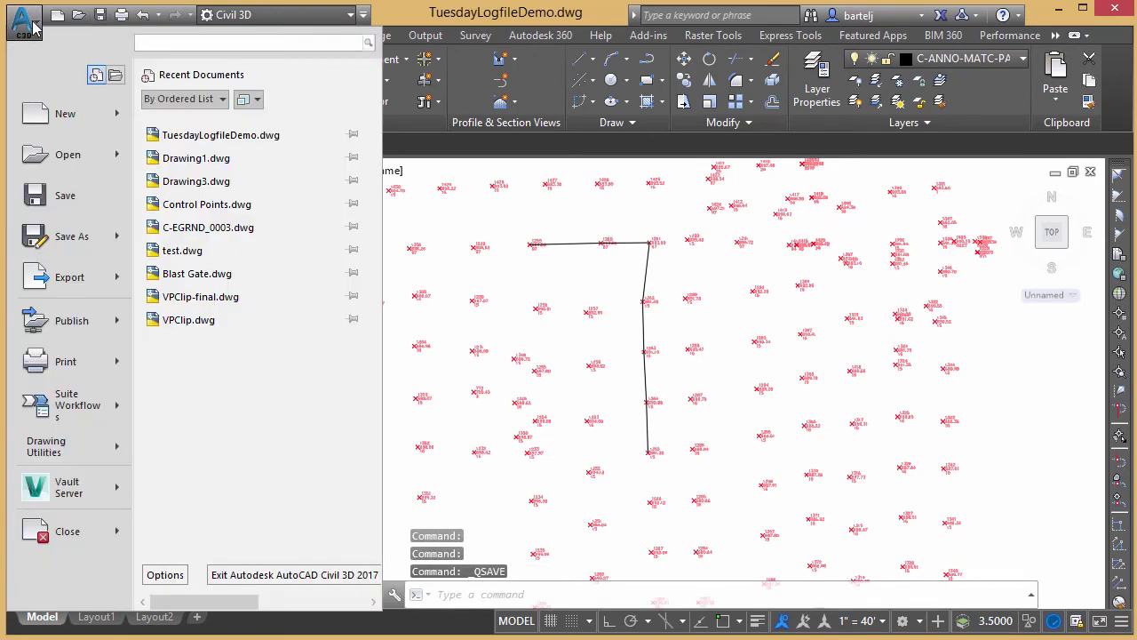
click(530, 295)
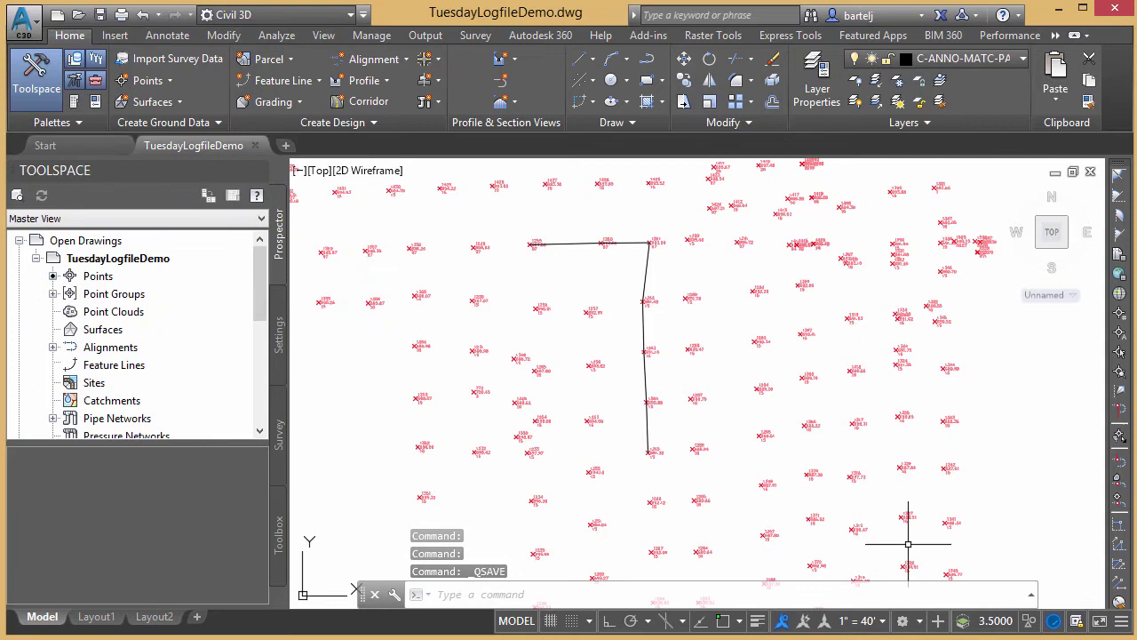
- Examine the expanded command history, from the point import and LINE prompts down through MOVE, ERASE, AUDIT, PURGE and QSAVE
click(1031, 594)
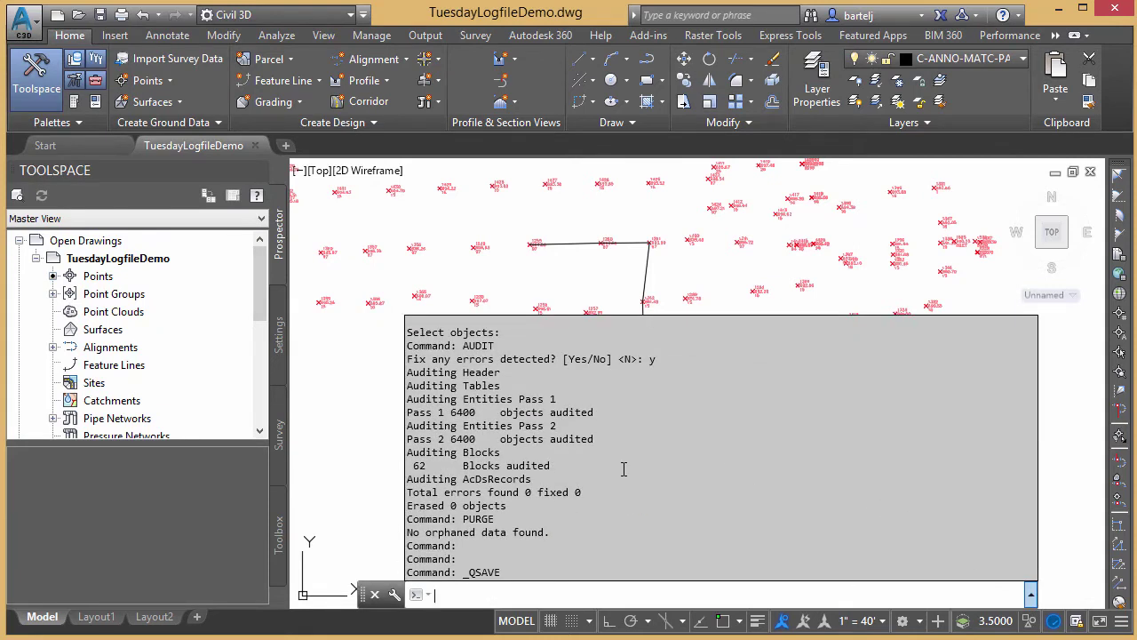
scroll(624, 470, up, 5)
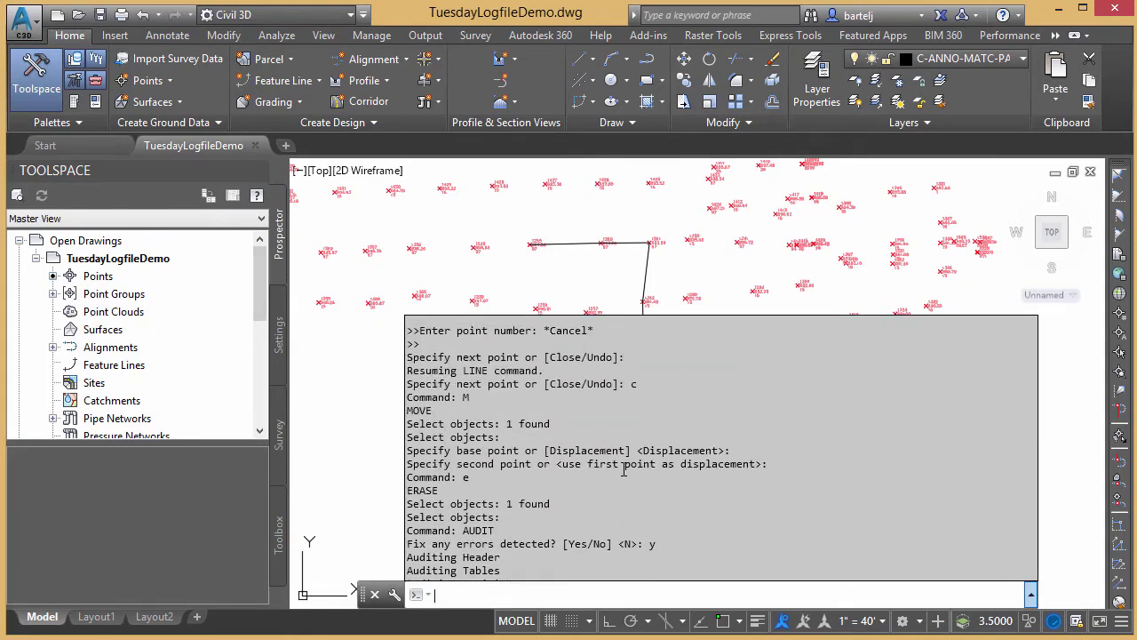
scroll(624, 469, up, 6)
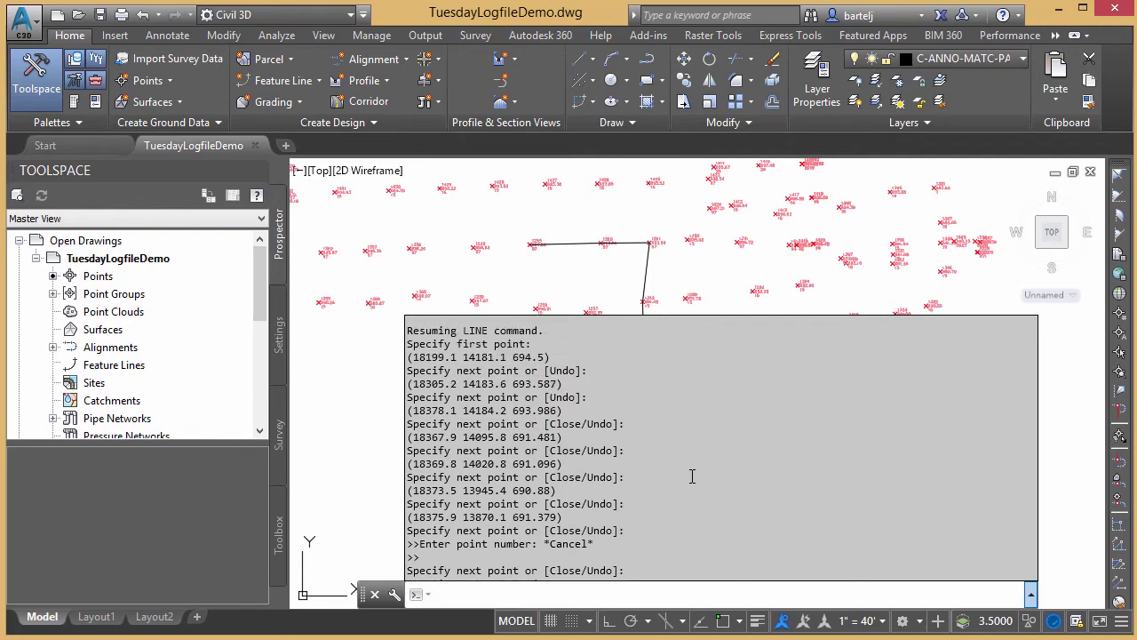
scroll(692, 477, up, 3)
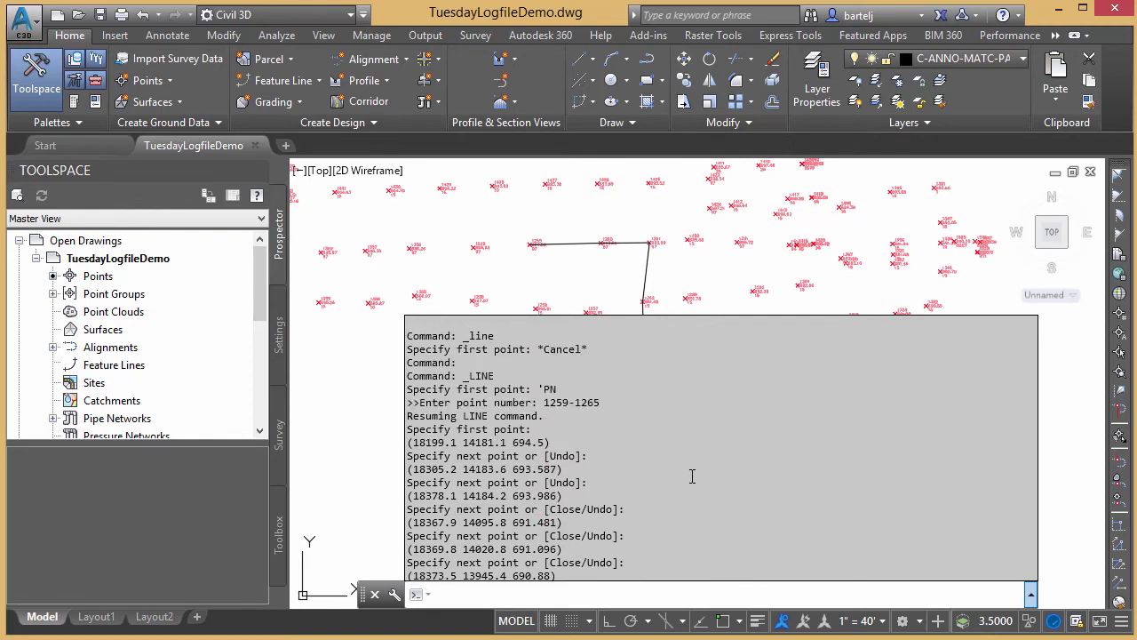
scroll(685, 447, up, 4)
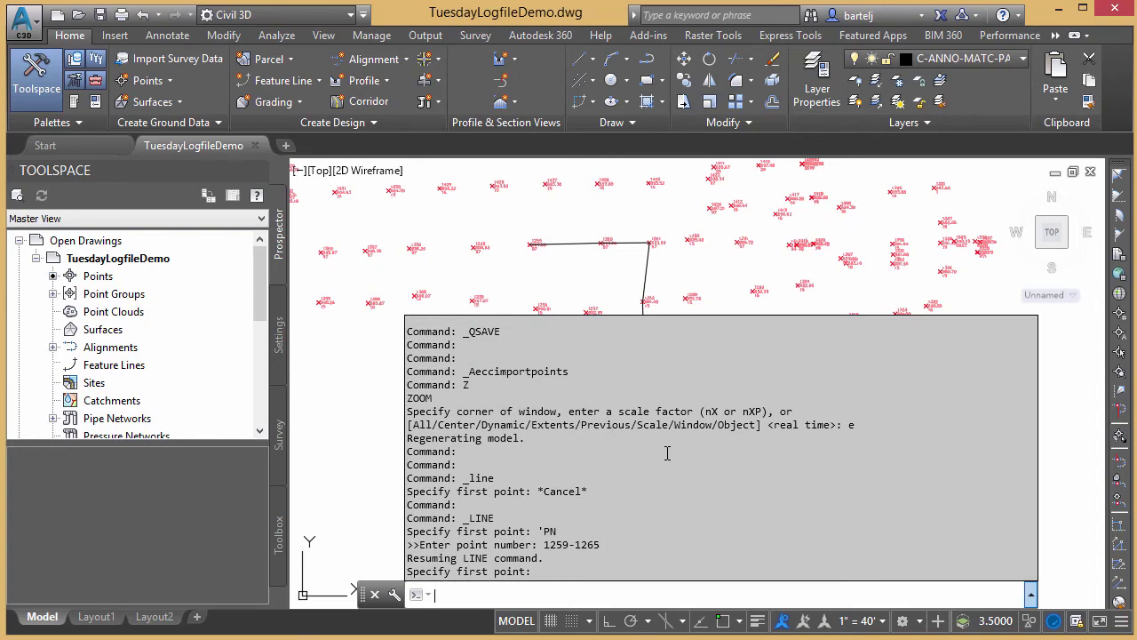
scroll(667, 453, down, 4)
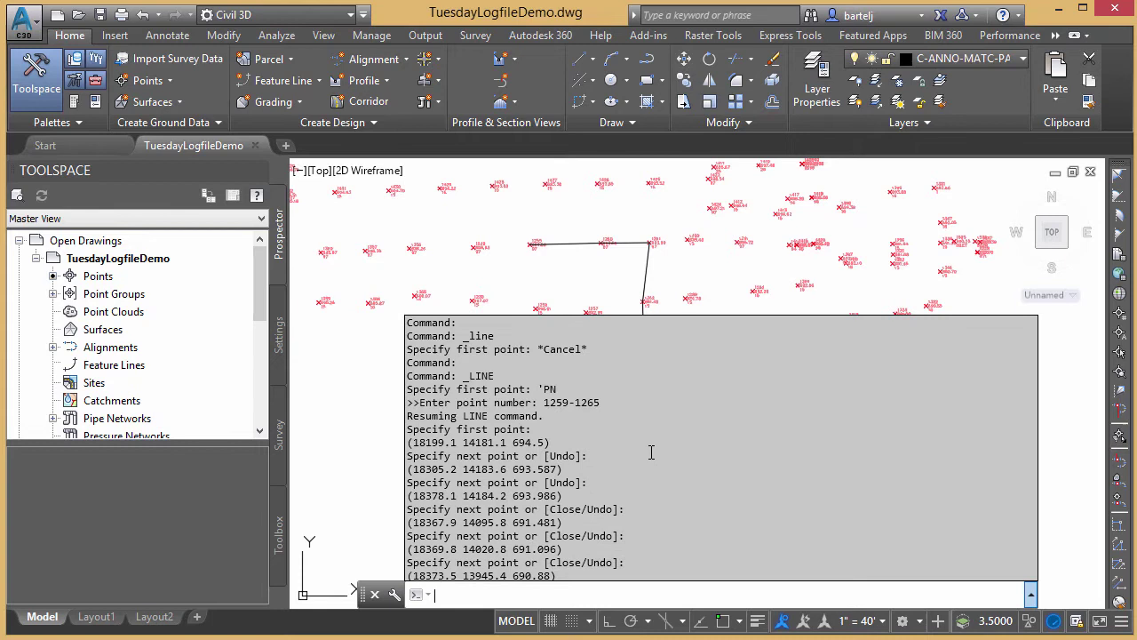
scroll(652, 453, down, 1)
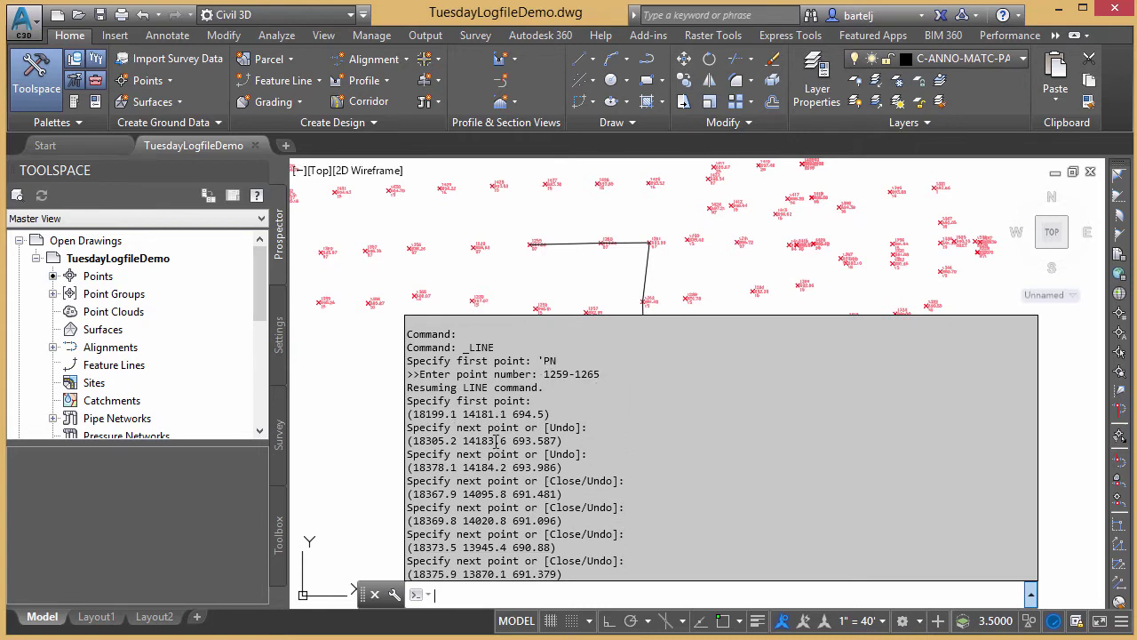
scroll(582, 449, down, 4)
scroll(647, 444, down, 1)
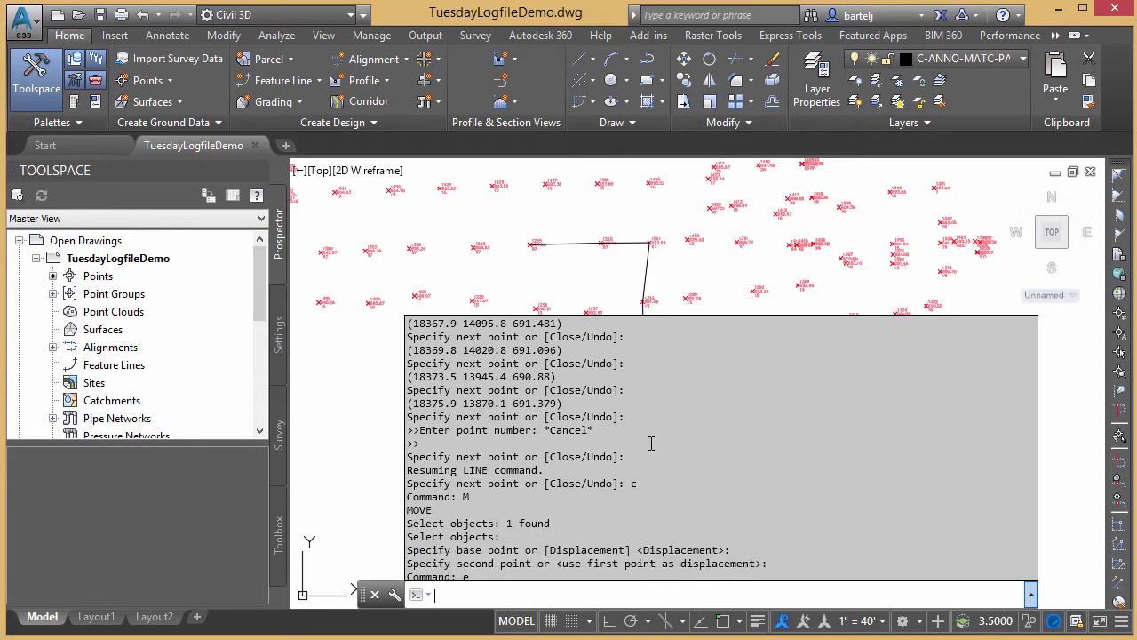
scroll(690, 428, down, 1)
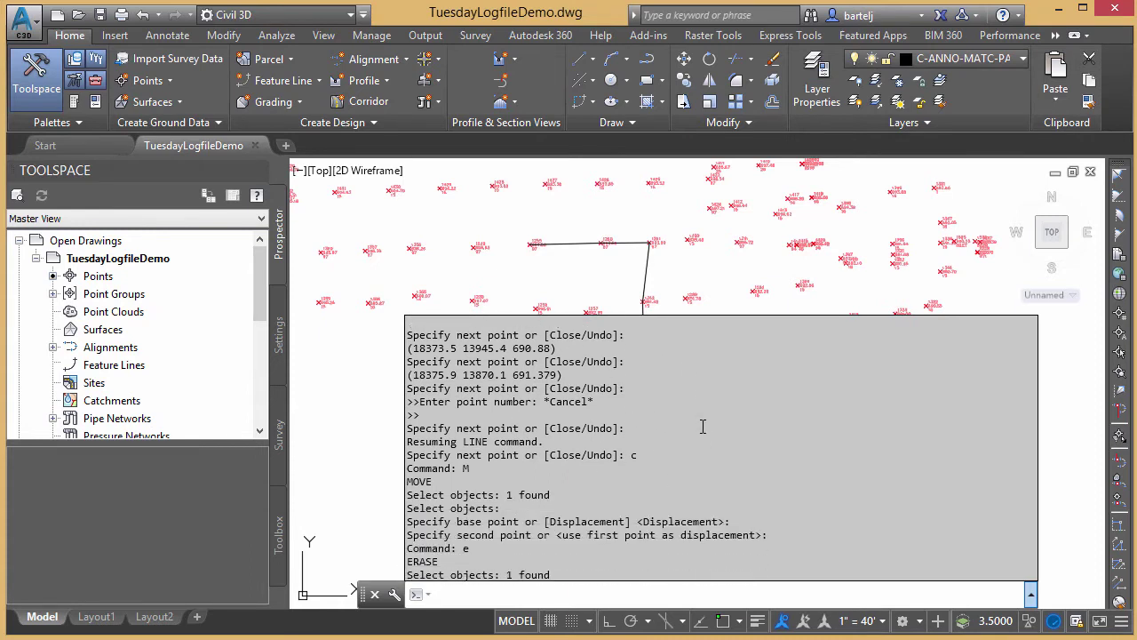
scroll(703, 425, down, 6)
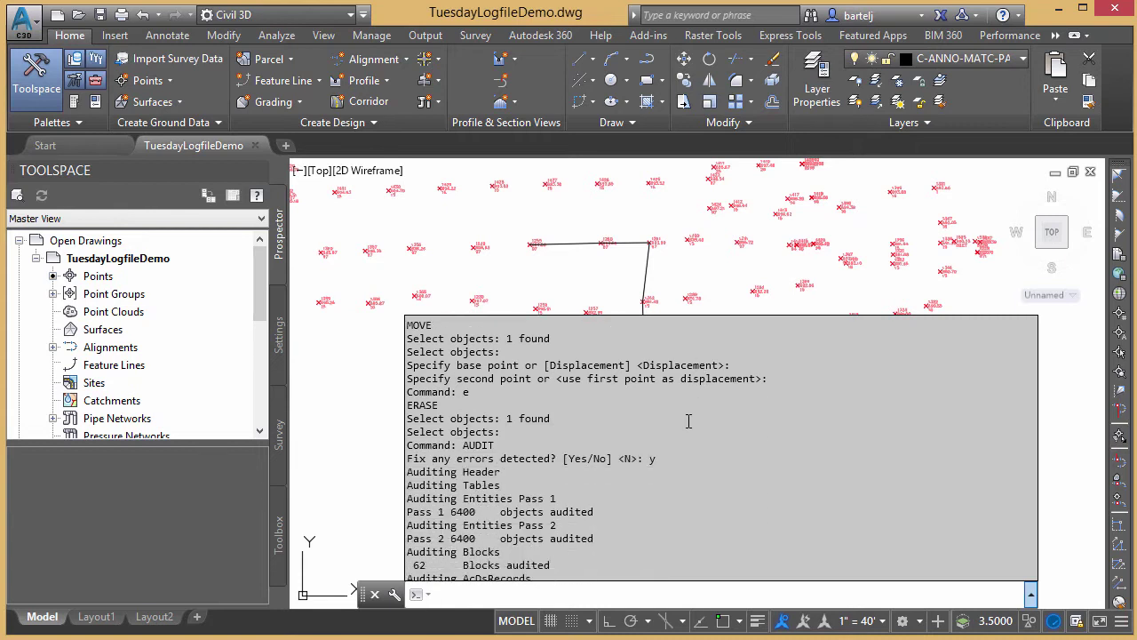
scroll(687, 420, down, 3)
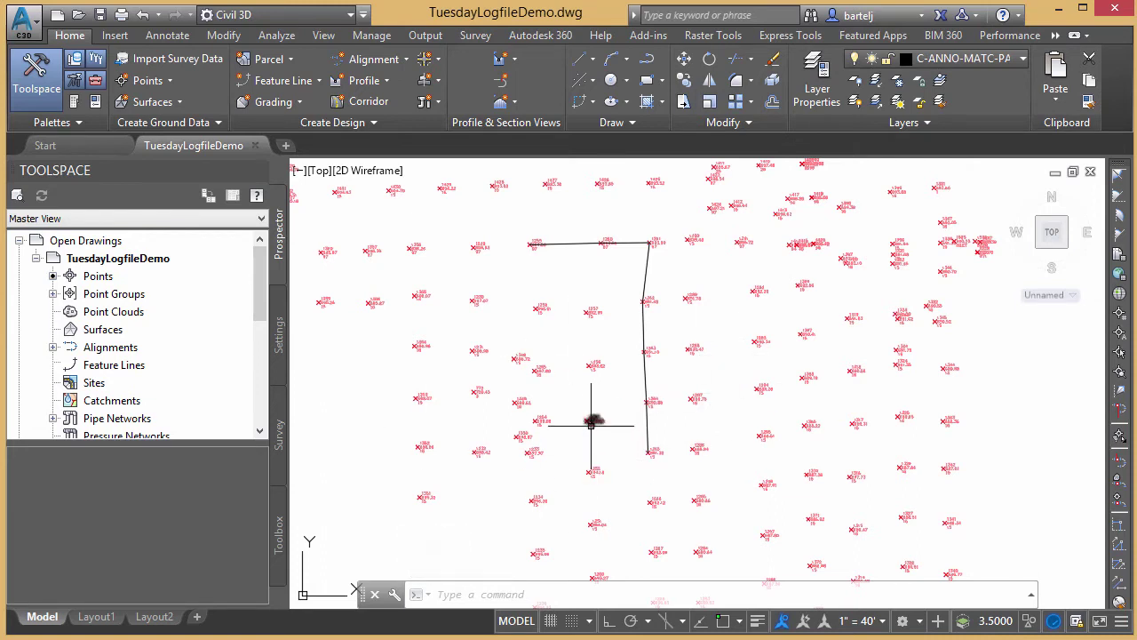
- Close the drawing and switch to the Tuesday folder in File Explorer to see its log files
click(32, 23)
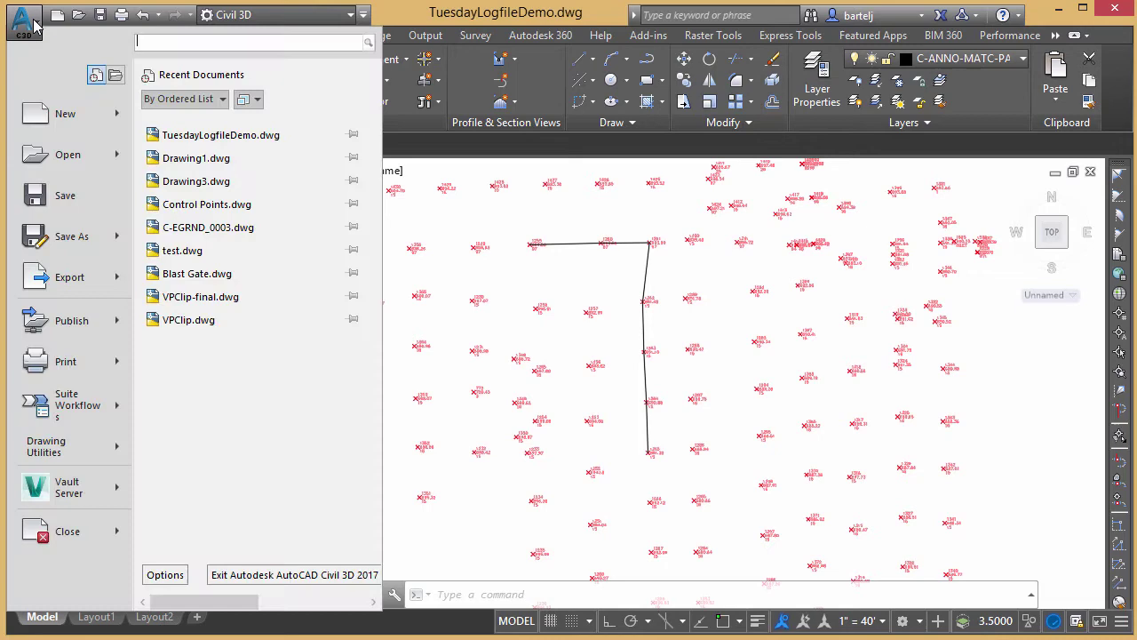
click(67, 531)
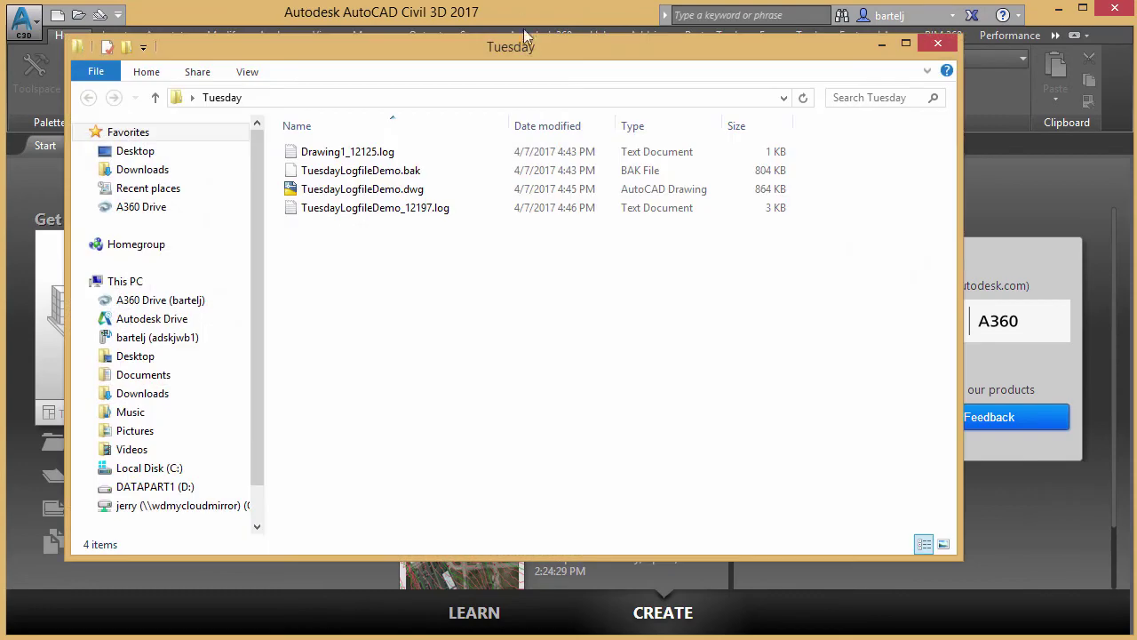
drag(537, 45, 545, 63)
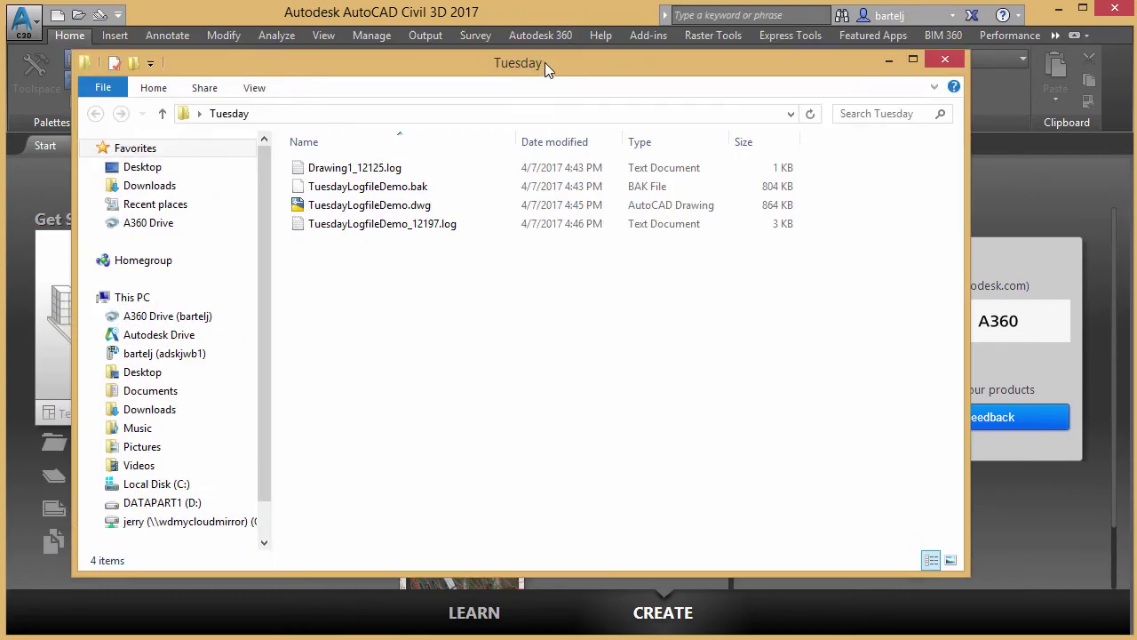
- Open and read Drawing1_12125.log, and read TuesdayLogfileDemo_12197.log to its end, closing each file after reading
double_click(384, 174)
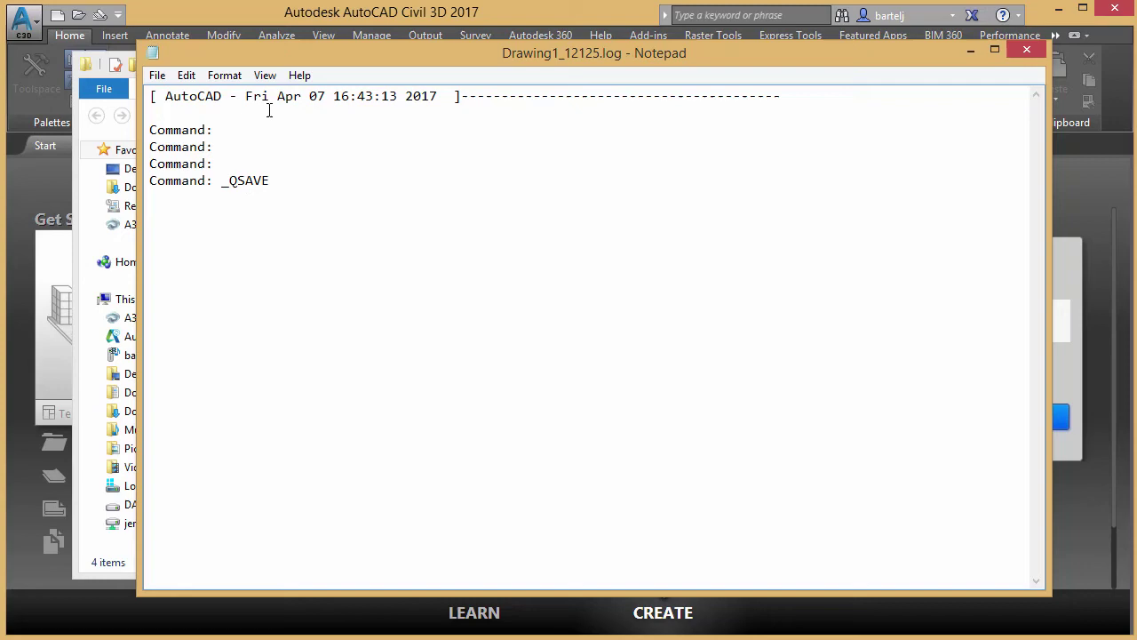
click(1025, 50)
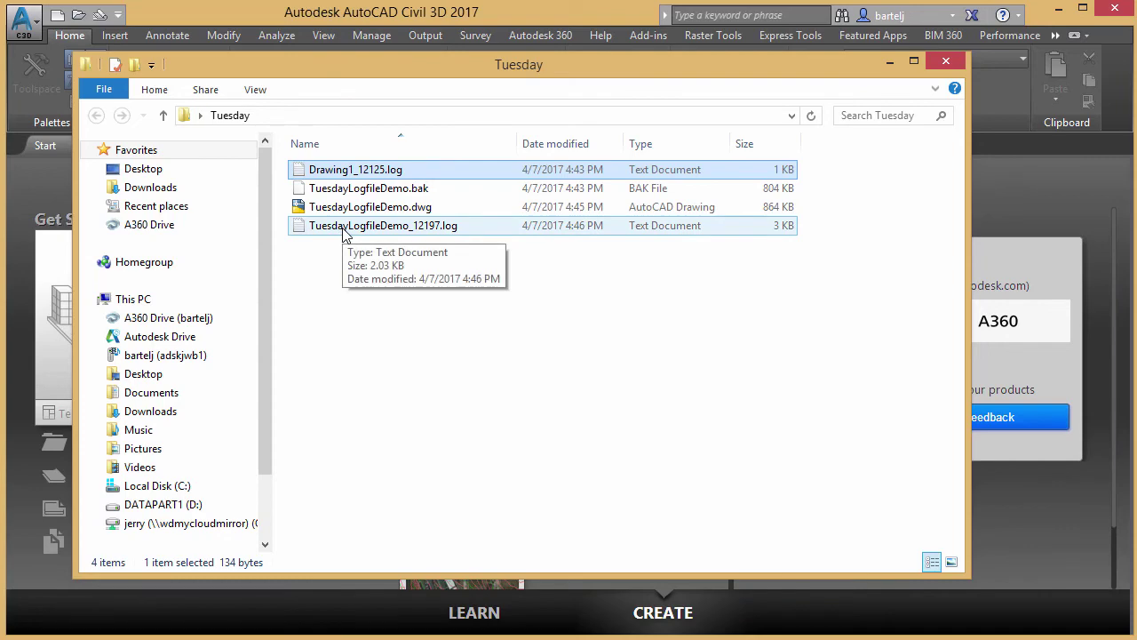
double_click(345, 227)
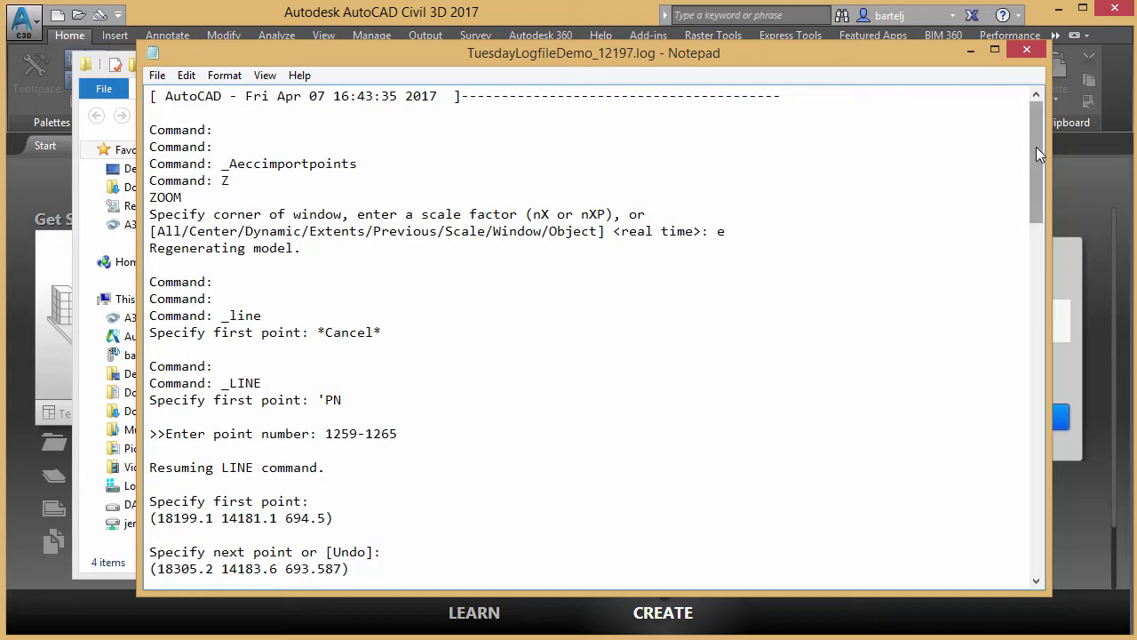
drag(1036, 147, 1031, 402)
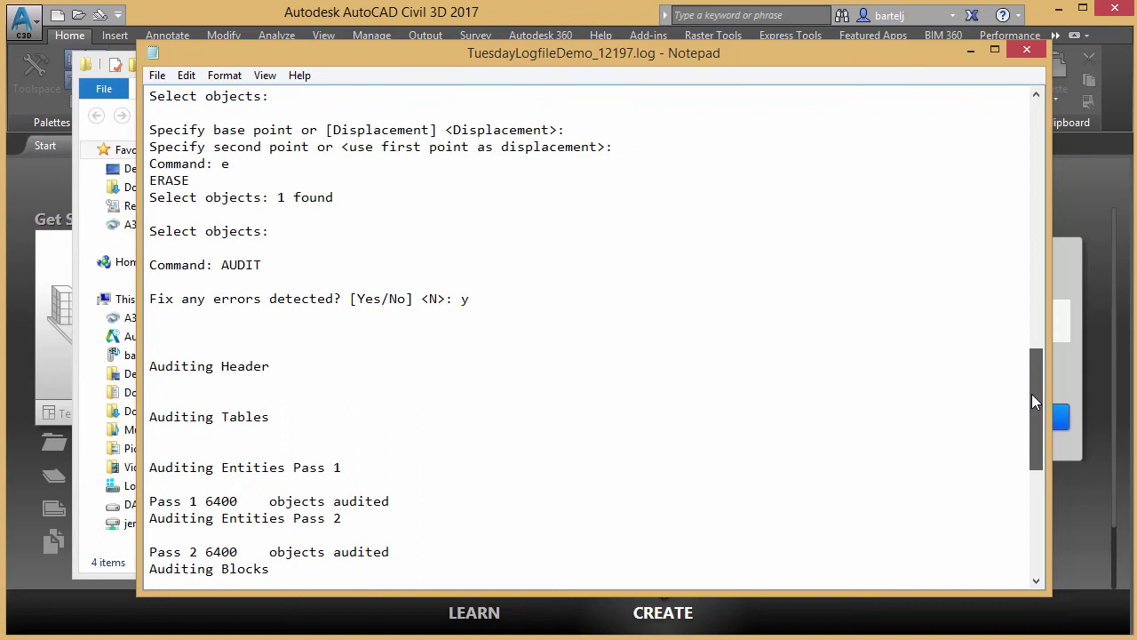
drag(1034, 395, 1031, 521)
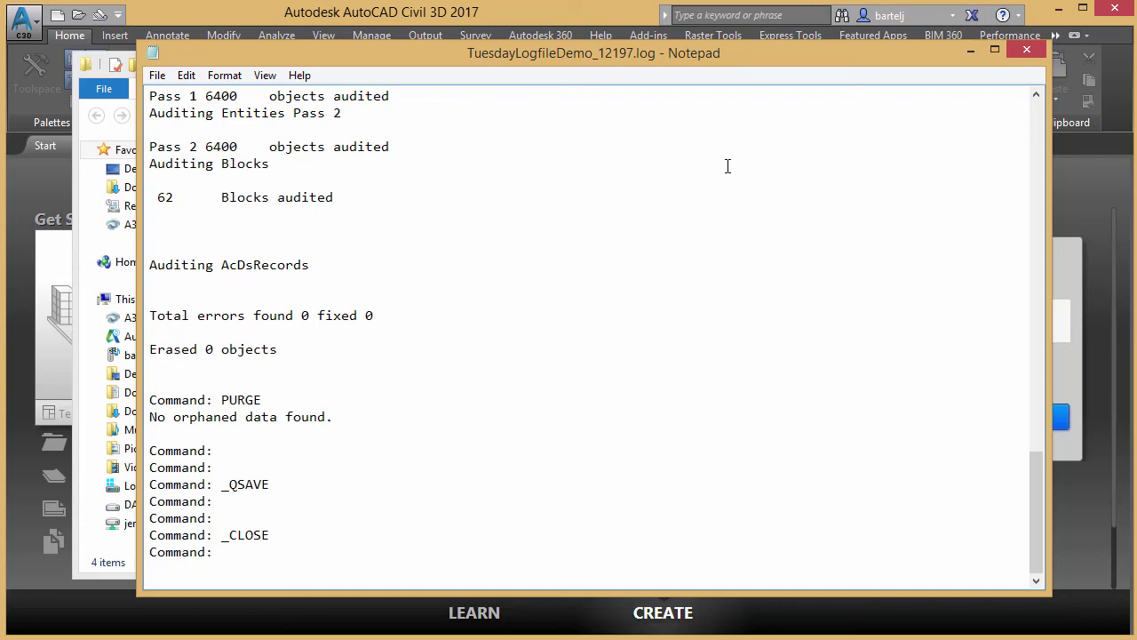
click(1024, 50)
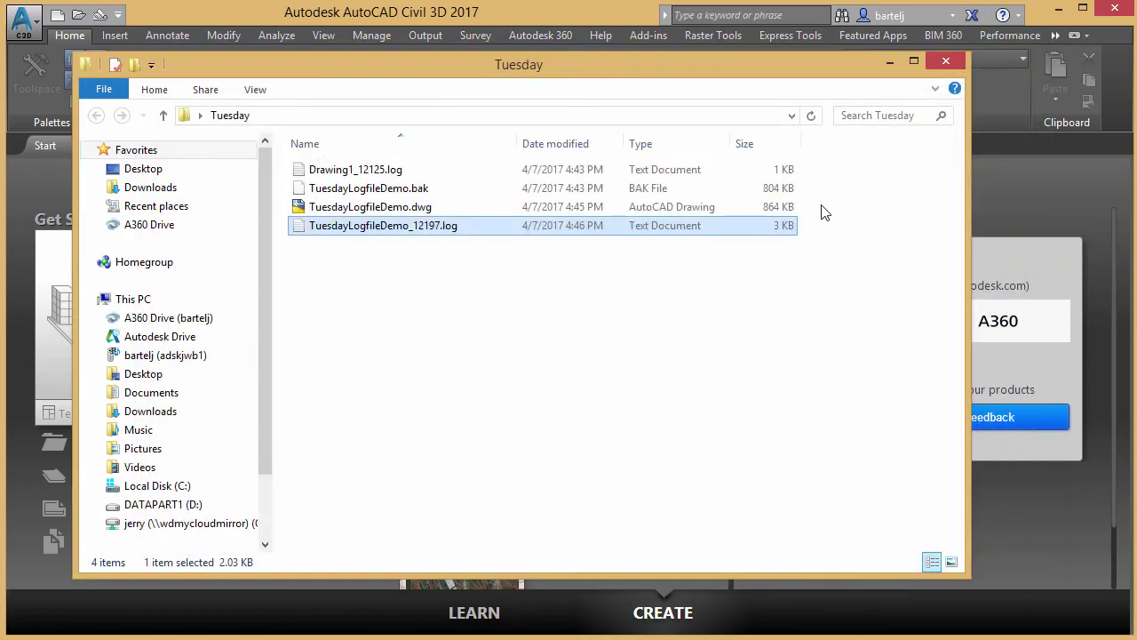